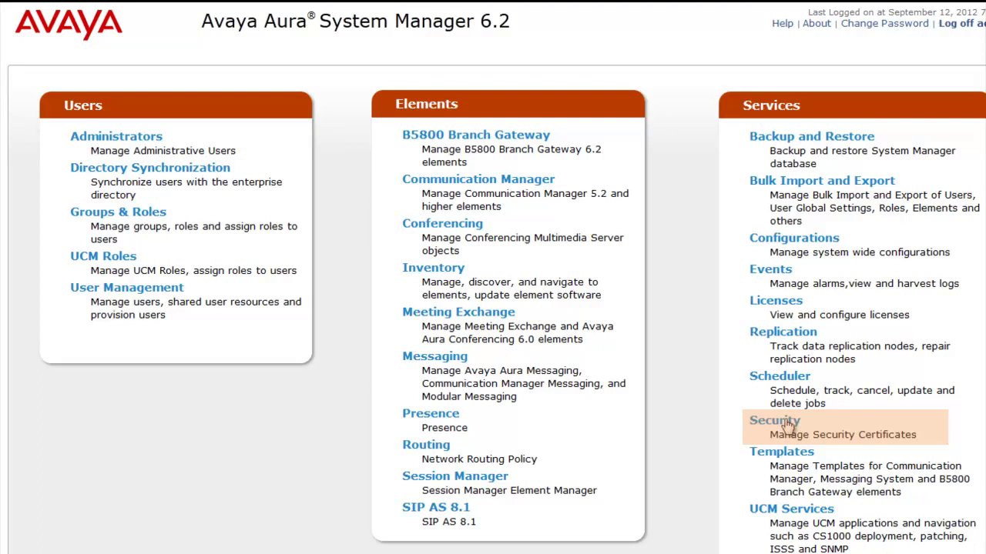
Go to Services > Security > Certificates > Authority to reach the tmdefaultca CA Functions
click(787, 422)
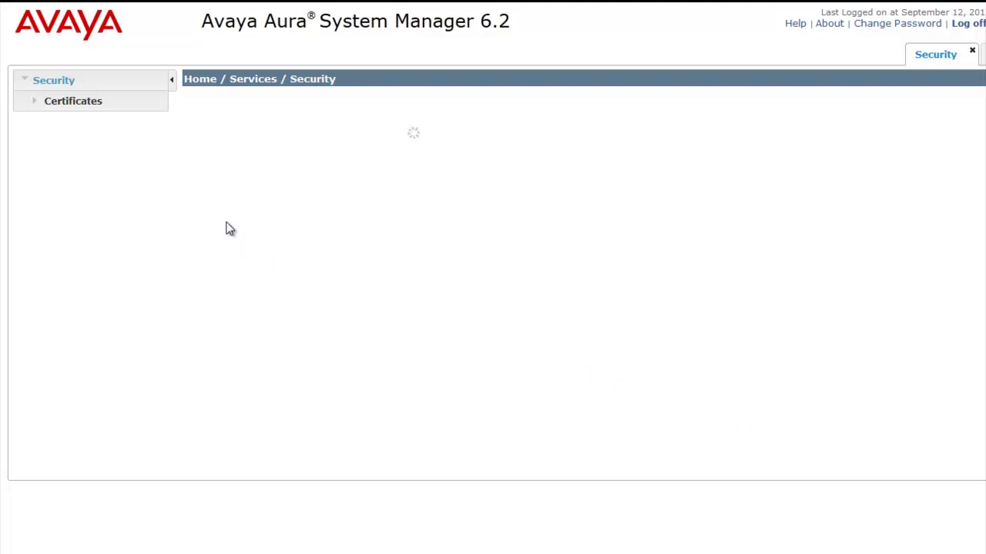
click(73, 101)
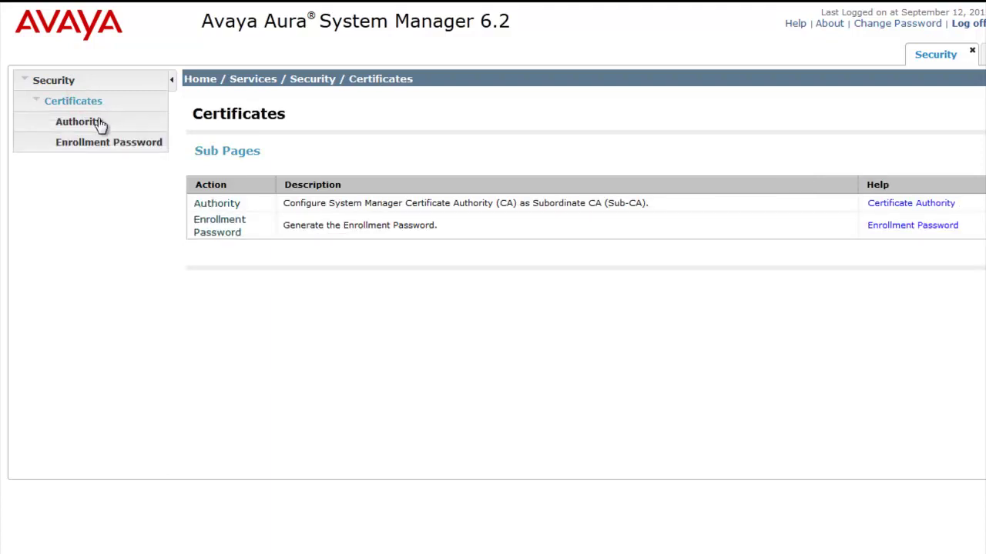
click(98, 121)
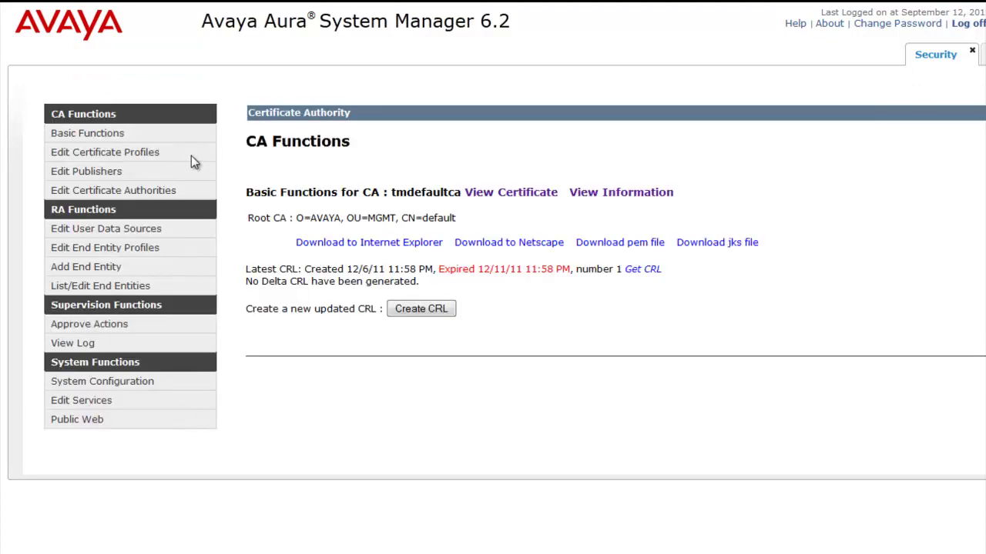
Add end entity SIMSB5800 with its password and CN SIMSB5800 under INBOUND_OUTBOUND_TLS
click(118, 269)
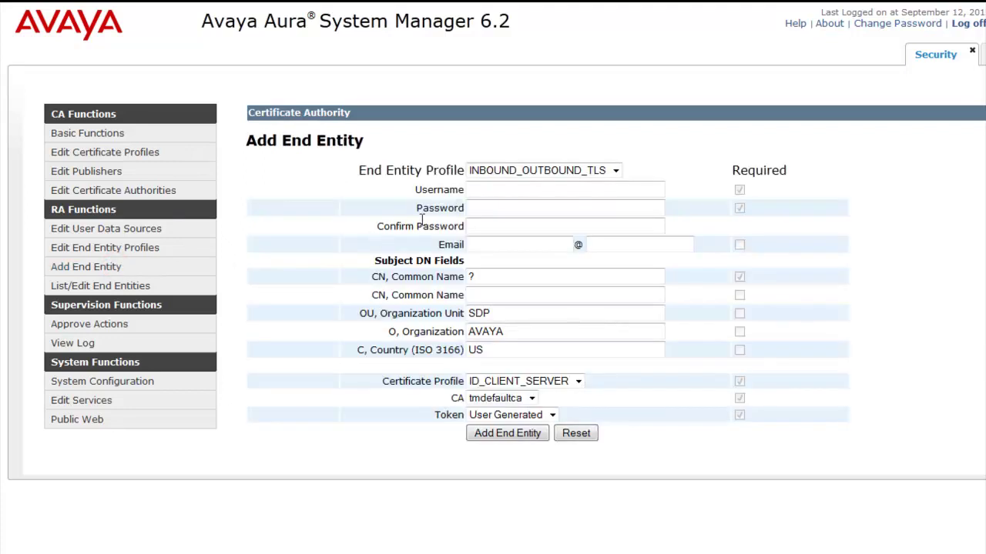
click(483, 191)
text(SI)
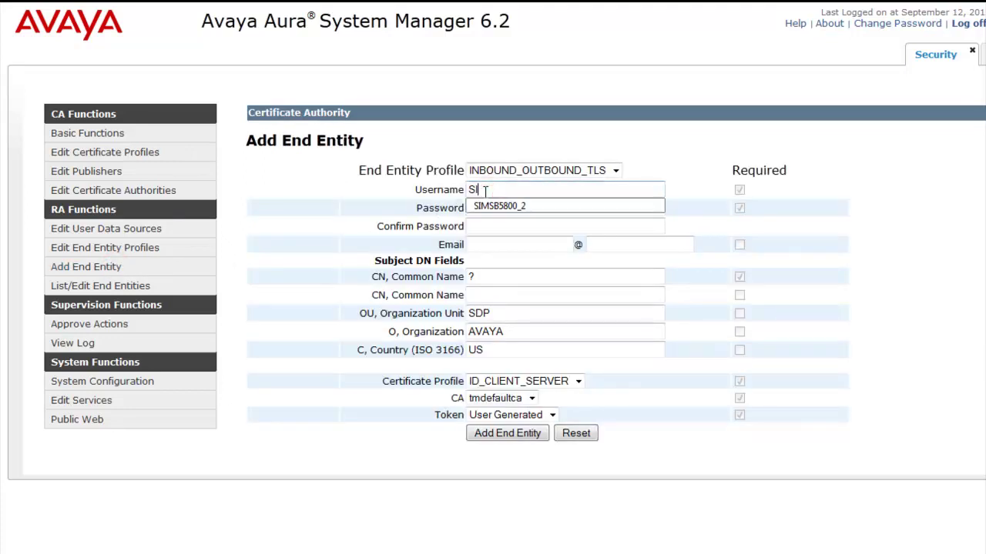
text(MSB5800)
key(Tab)
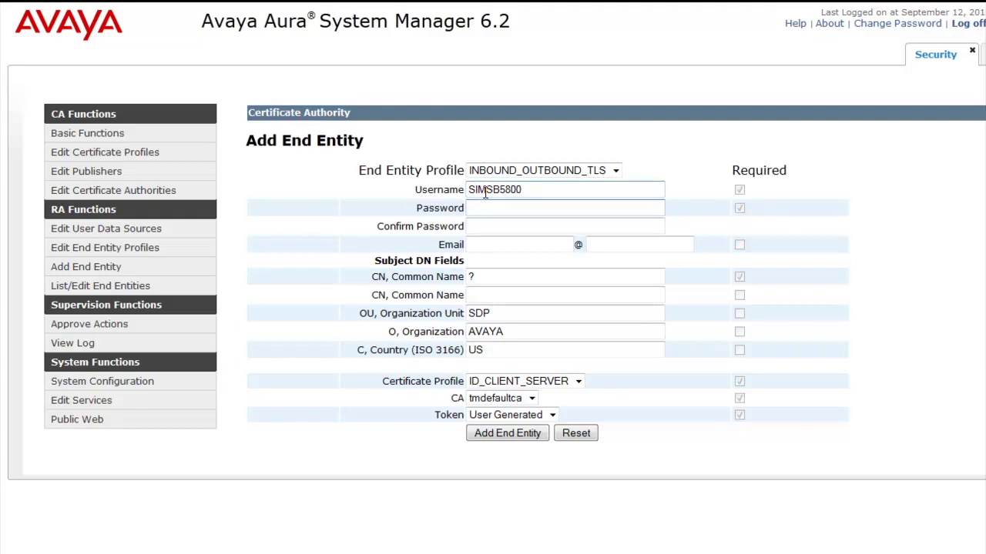
text(*********)
key(Tab)
text(*********)
key(Tab)
key(Tab)
key(Tab)
text(SIMSB5800)
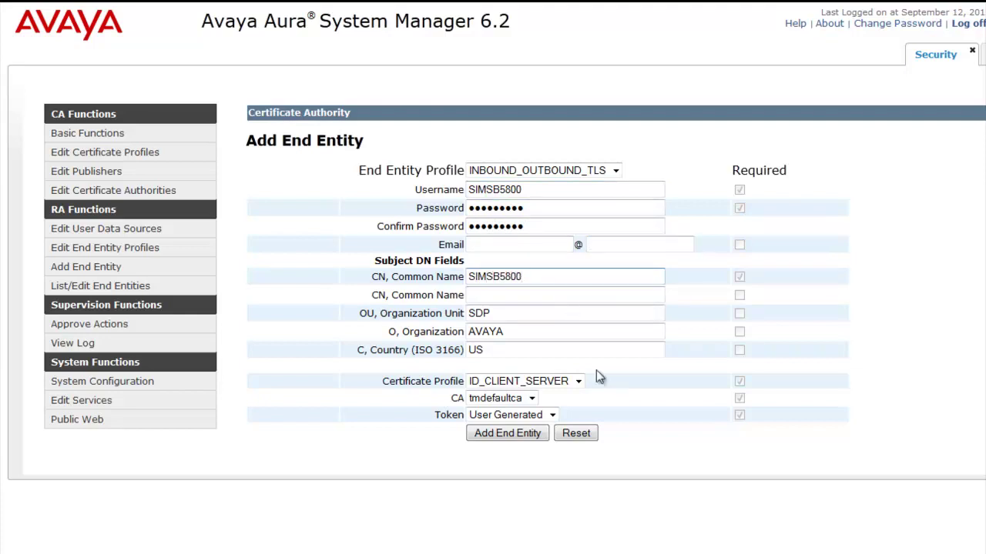
click(604, 398)
click(509, 434)
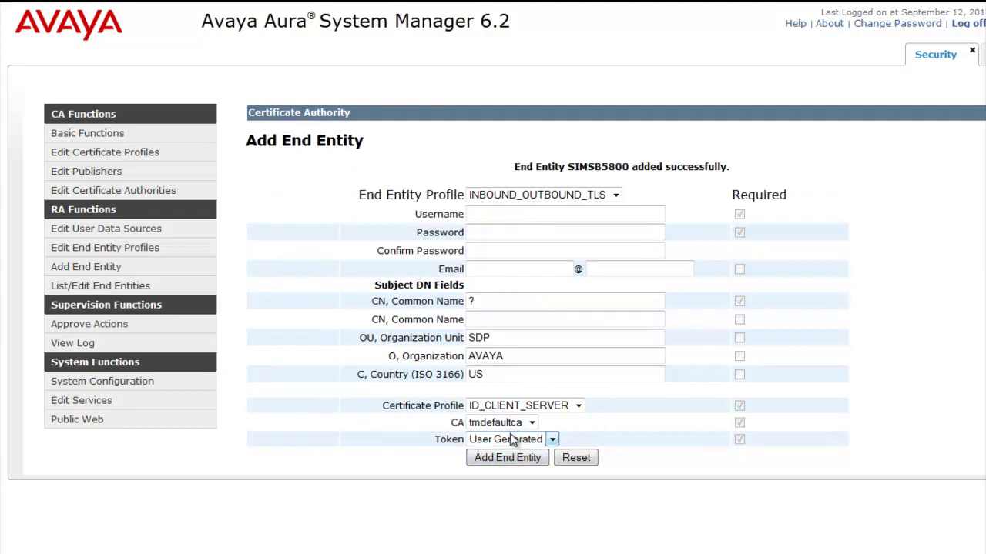
Go to EJBCA's Public Web pages and reach the Certificate Enrollment page
click(327, 39)
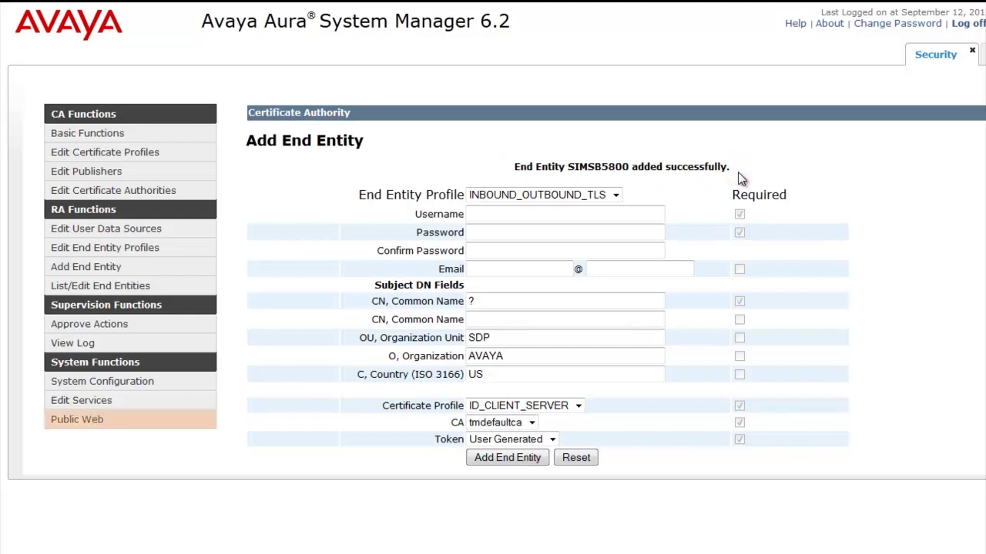
click(85, 420)
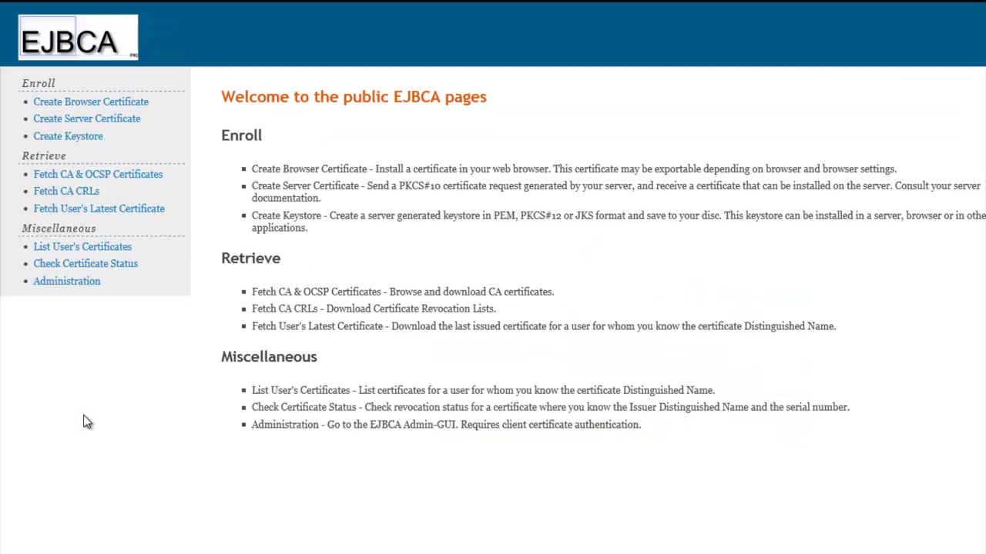
click(100, 139)
Start Create Keystore enrollment with username SIMSB5800 and the entity's password
click(95, 138)
click(371, 198)
text(SIMS)
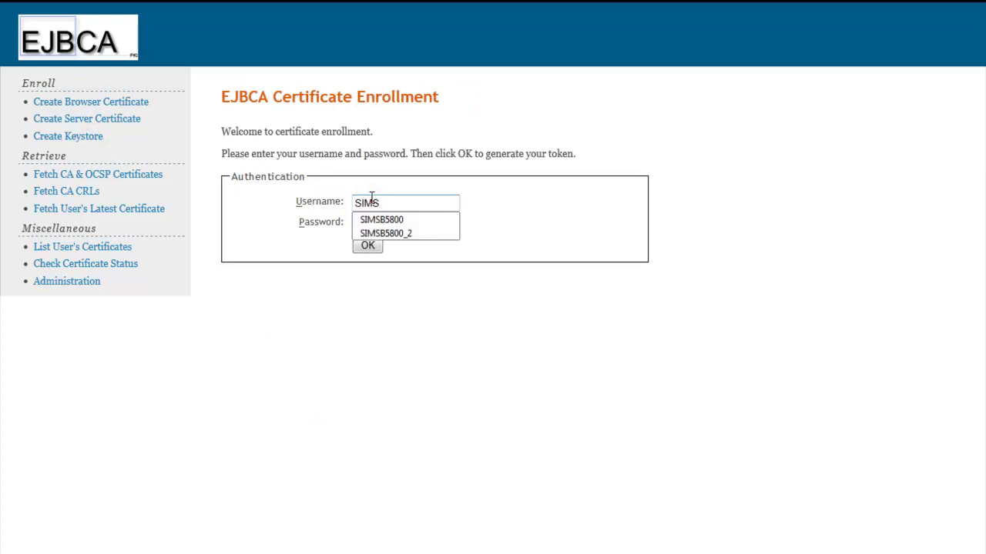
text(B5800)
key(Tab)
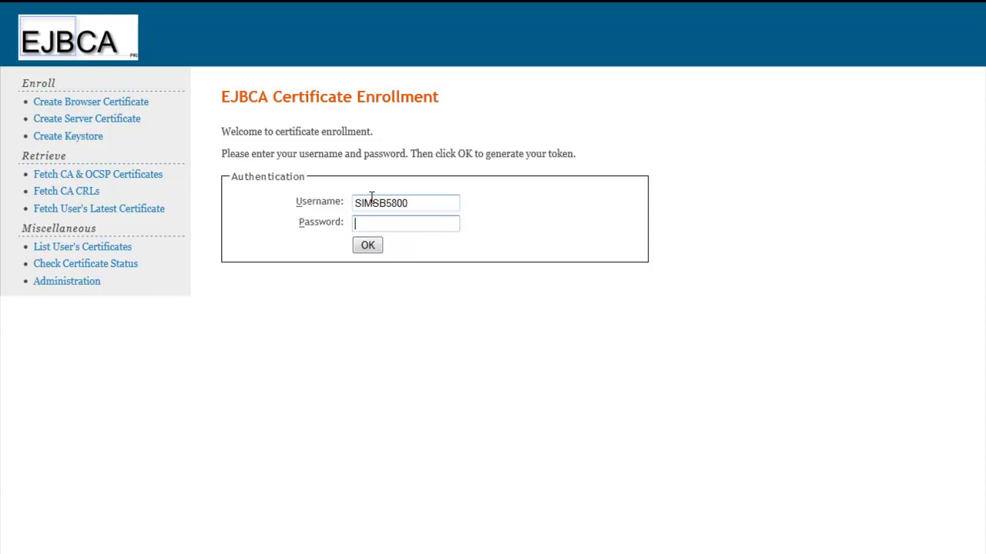
text(*********)
click(368, 246)
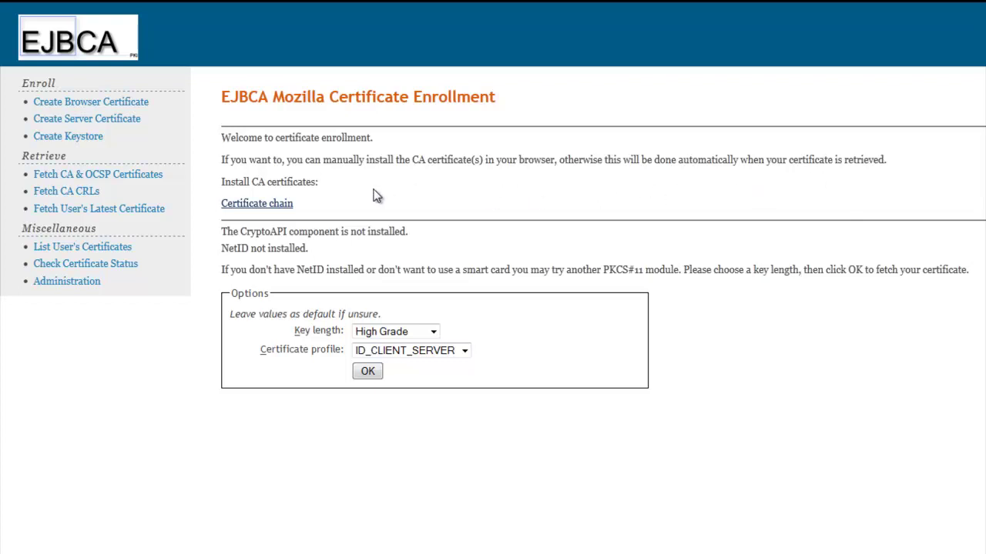
Keep High Grade keys and ID_CLIENT_SERVER, generate the certificate and acknowledge its installation
click(433, 331)
click(434, 333)
click(463, 351)
click(463, 350)
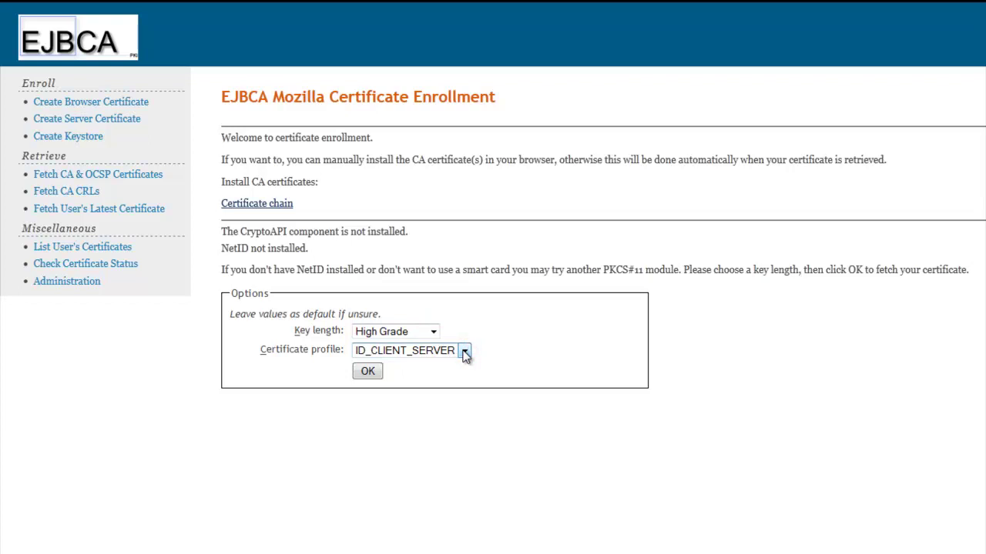
click(369, 373)
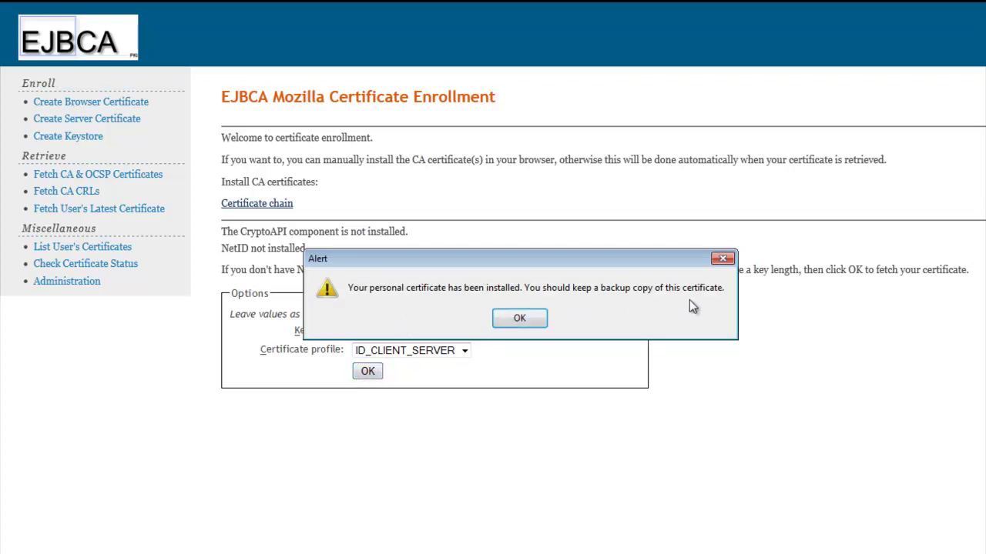
click(521, 318)
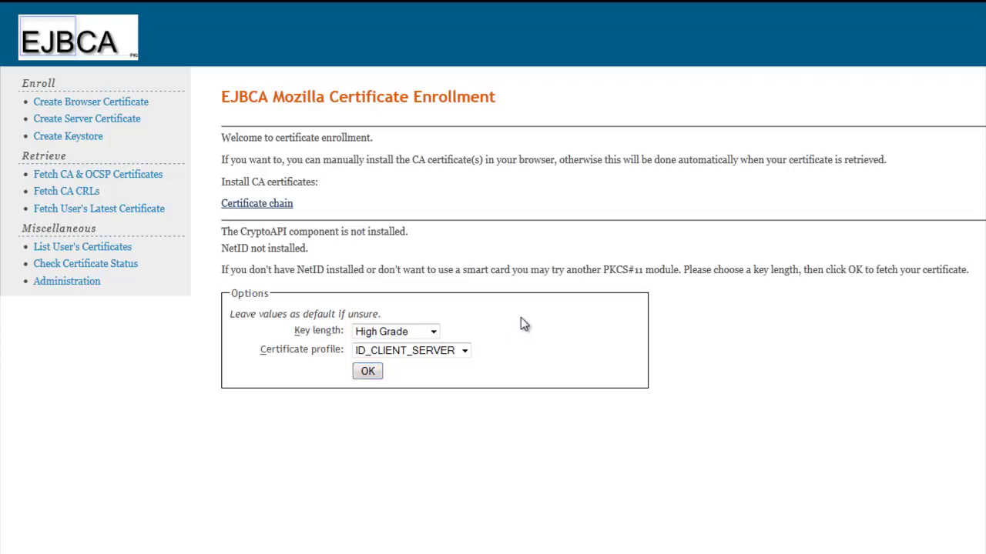
Exit full screen and open Firefox's Certificate Manager from Options > Advanced > Encryption
key(F11)
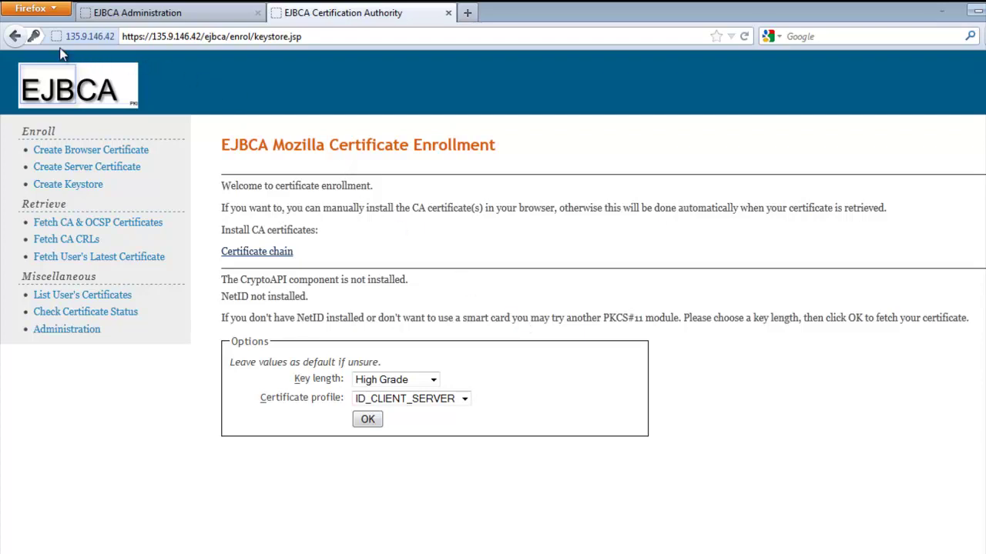
click(53, 9)
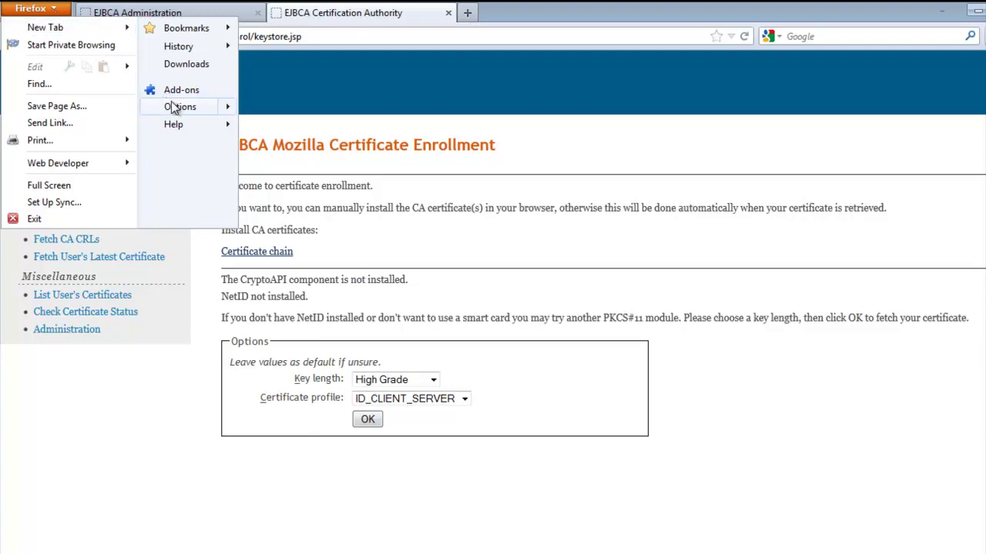
mouse_move(177, 110)
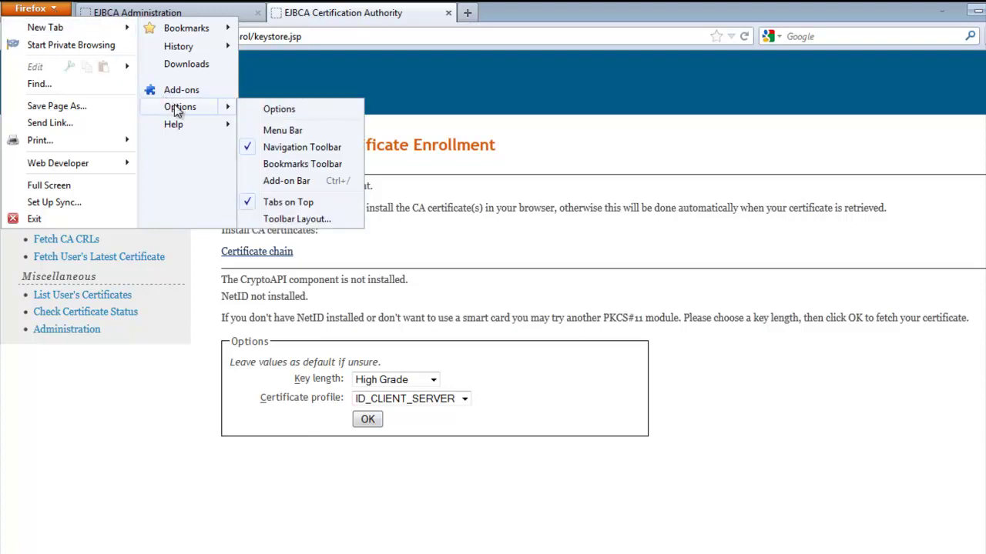
click(293, 115)
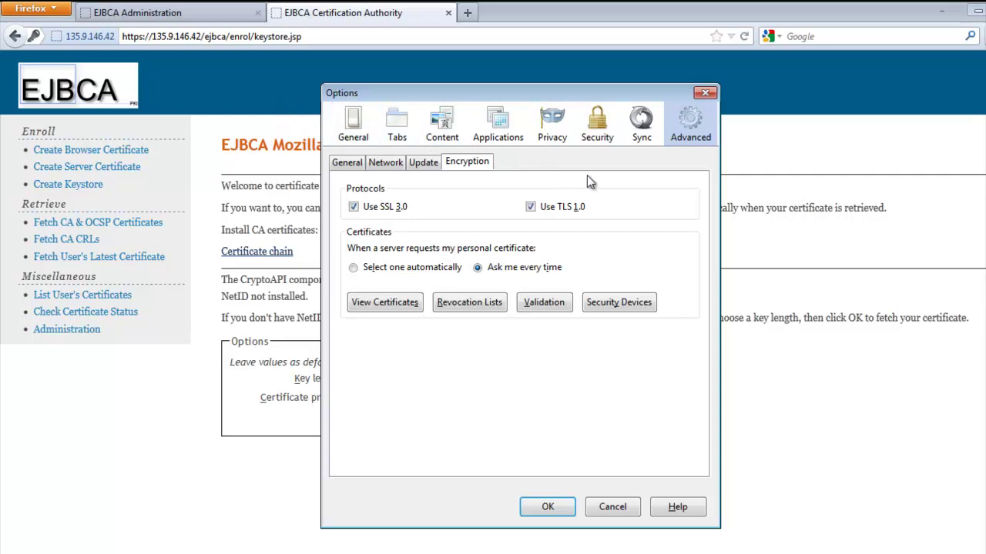
click(691, 128)
click(388, 303)
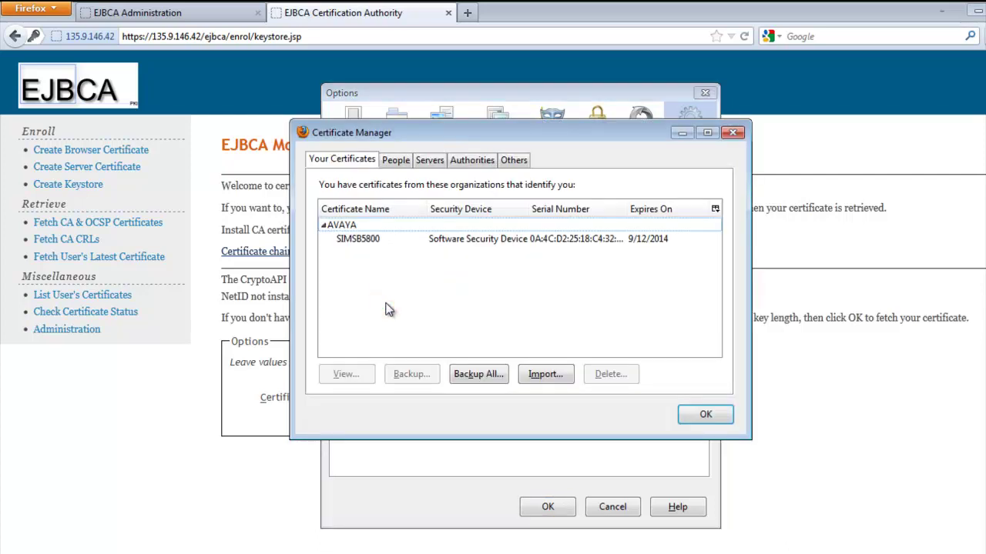
click(359, 240)
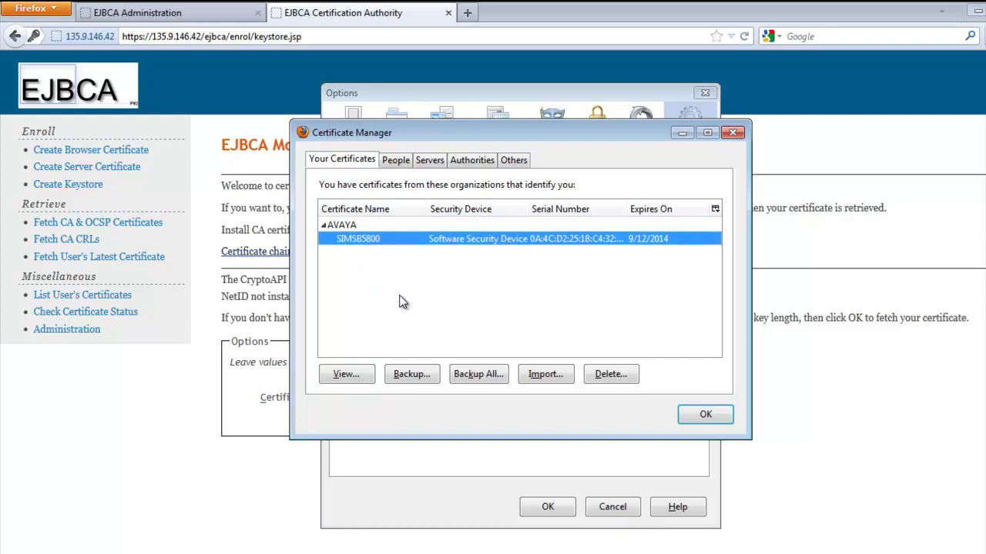
click(412, 375)
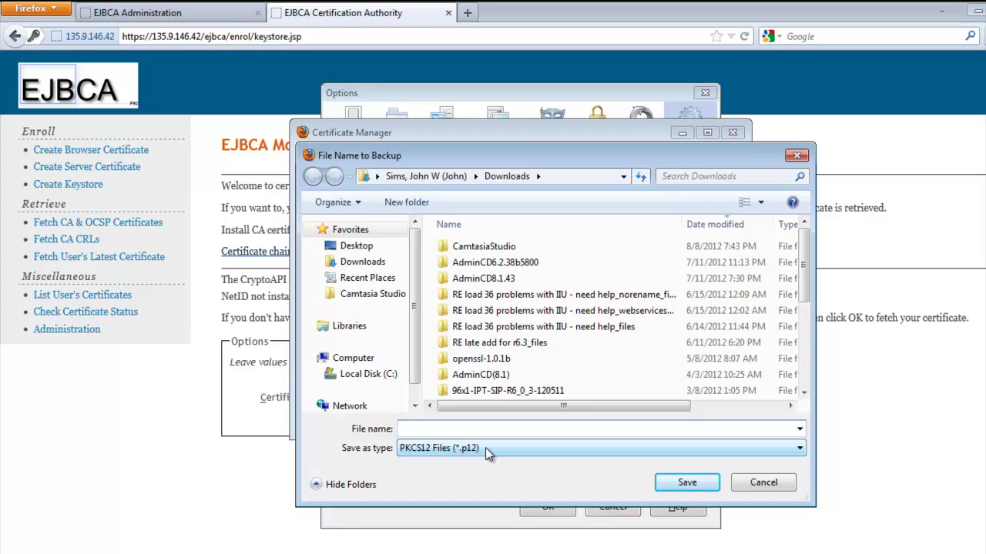
click(485, 448)
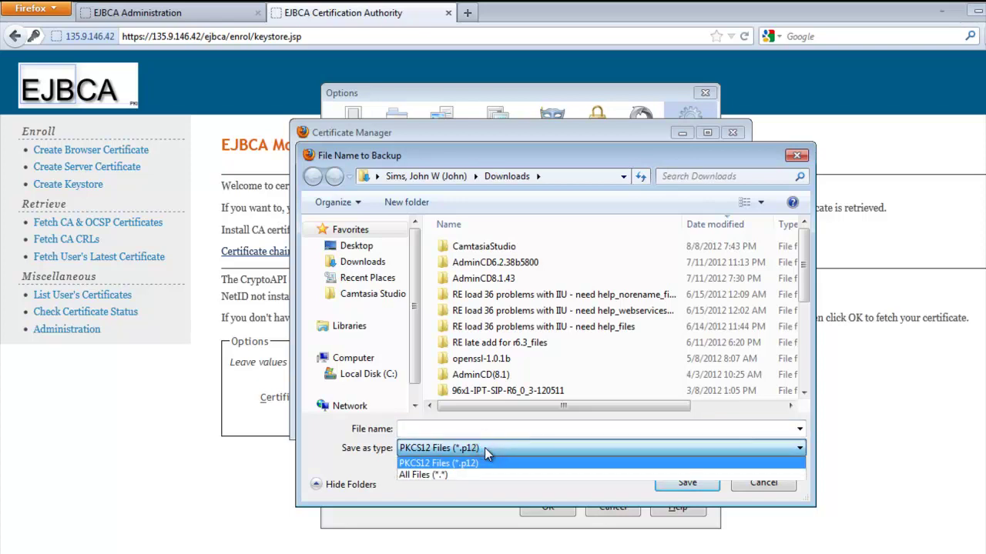
click(485, 447)
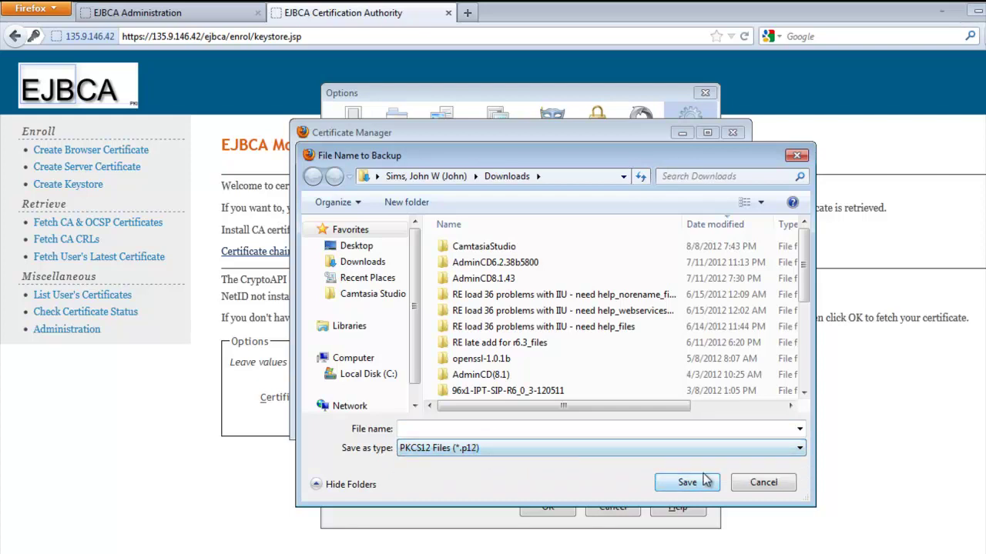
click(758, 483)
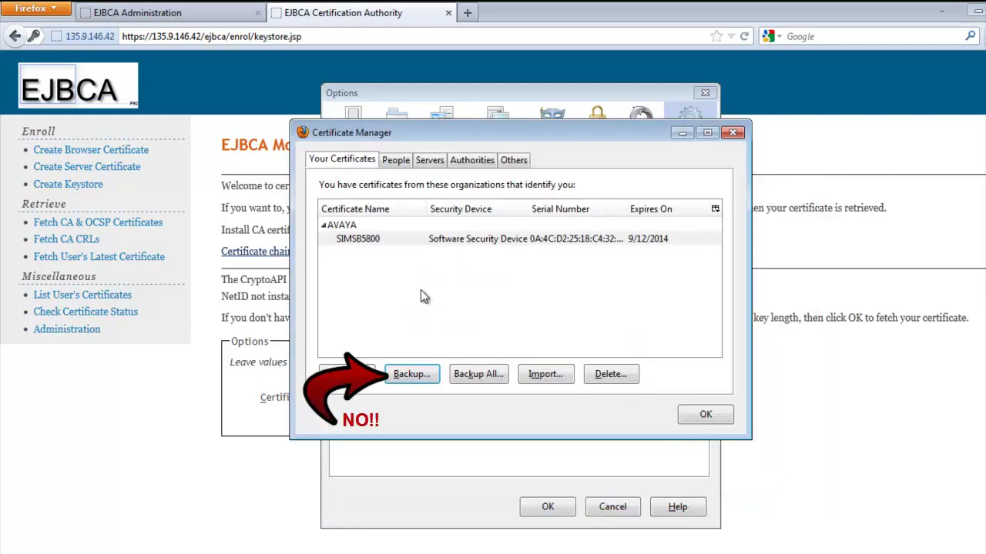
View the SIMSB5800 certificate's hierarchy and fields in the Certificate Viewer Details tab
click(345, 374)
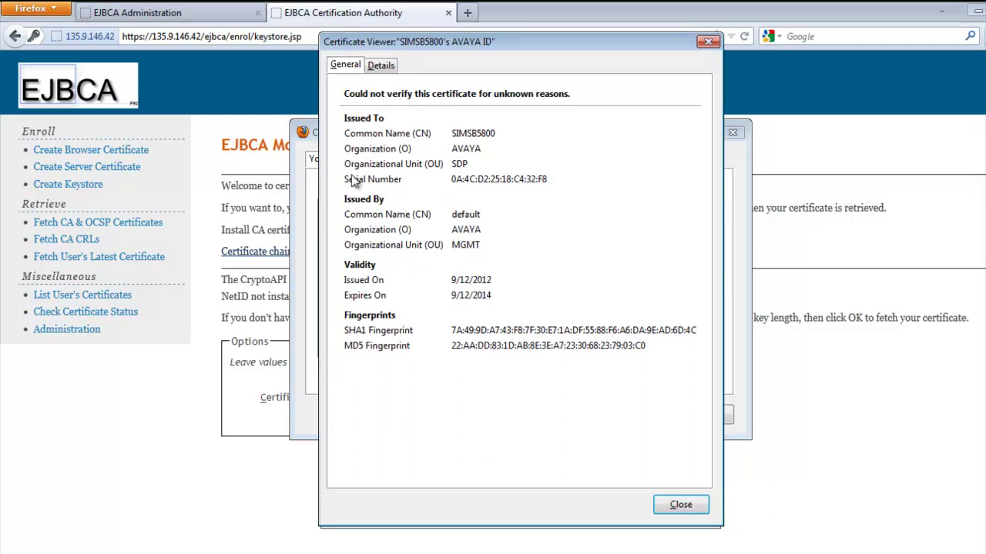
click(379, 66)
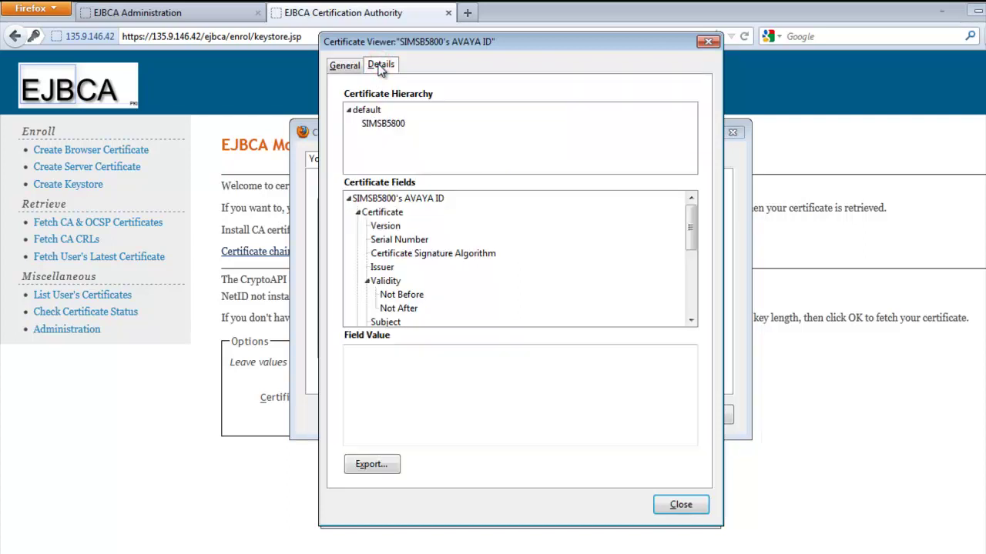
Export the certificate in X.509 PEM format to Downloads as SIMSB5800.cer
click(372, 464)
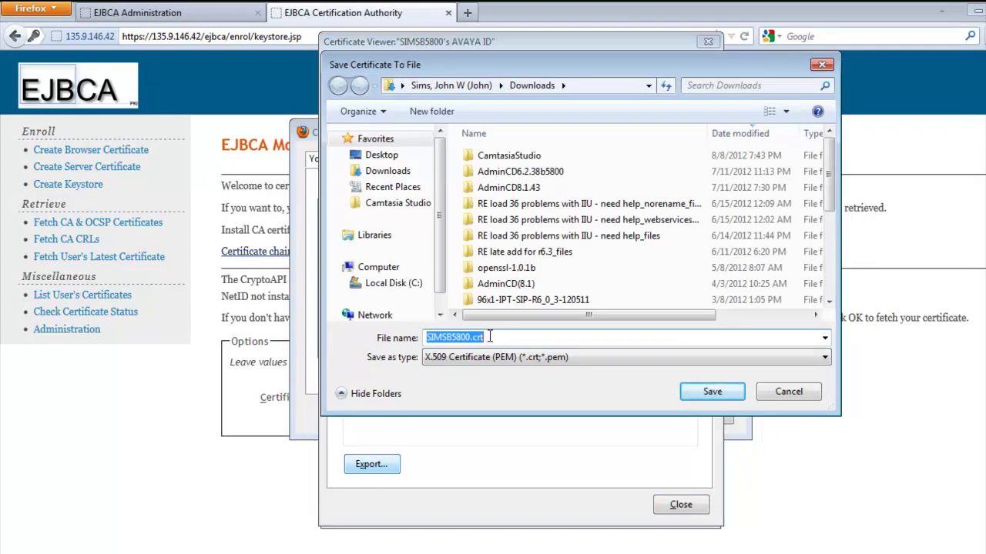
click(572, 356)
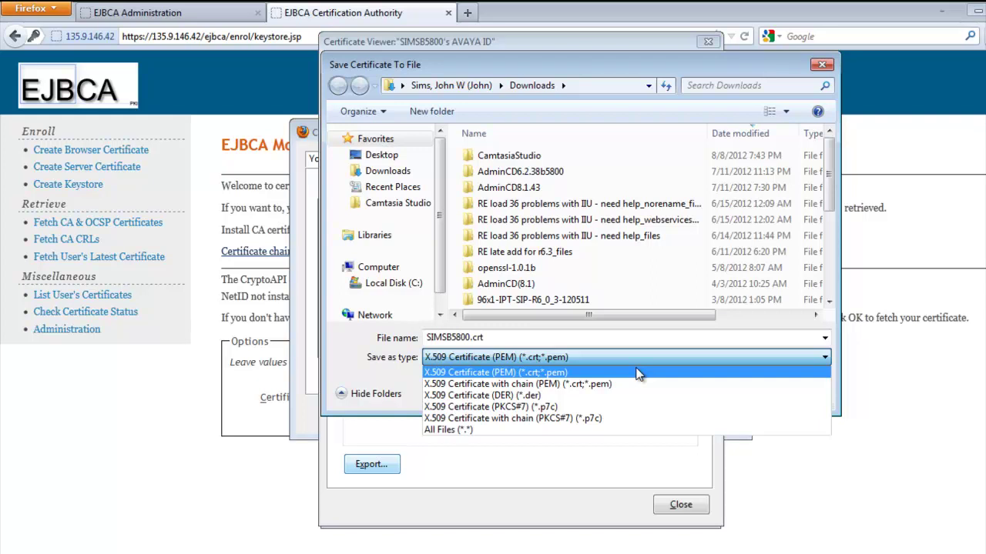
click(632, 373)
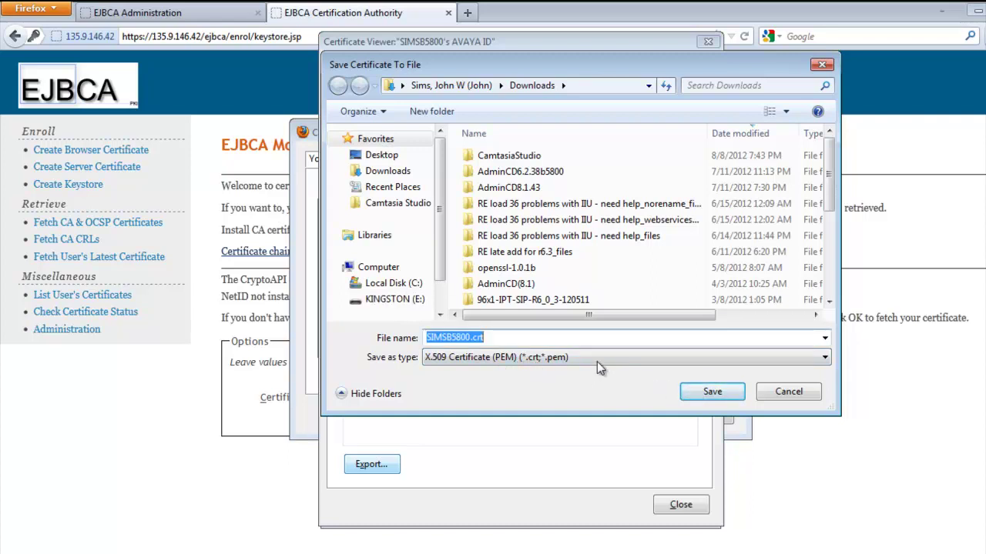
click(545, 337)
key(BackSpace)
key(BackSpace)
key(BackSpace)
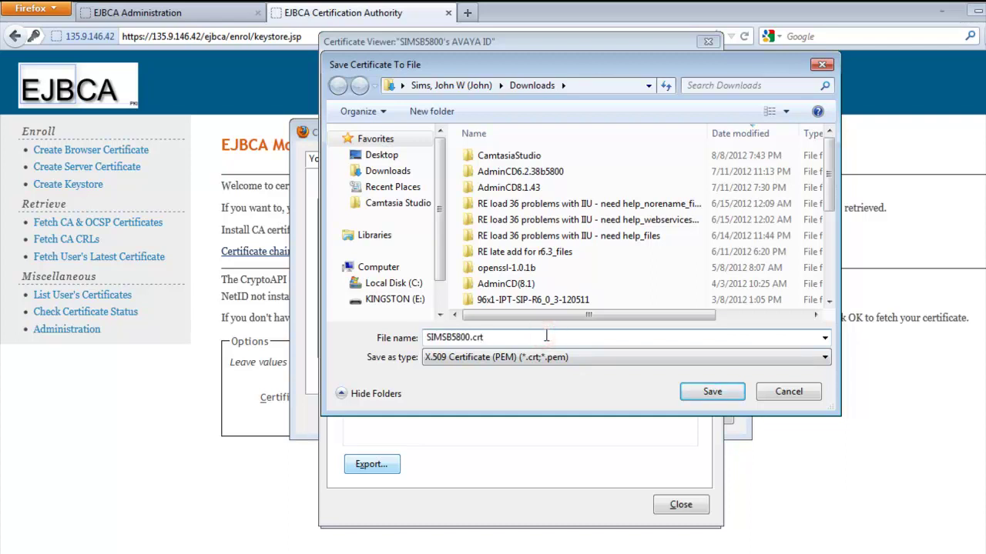
text(cer)
click(712, 392)
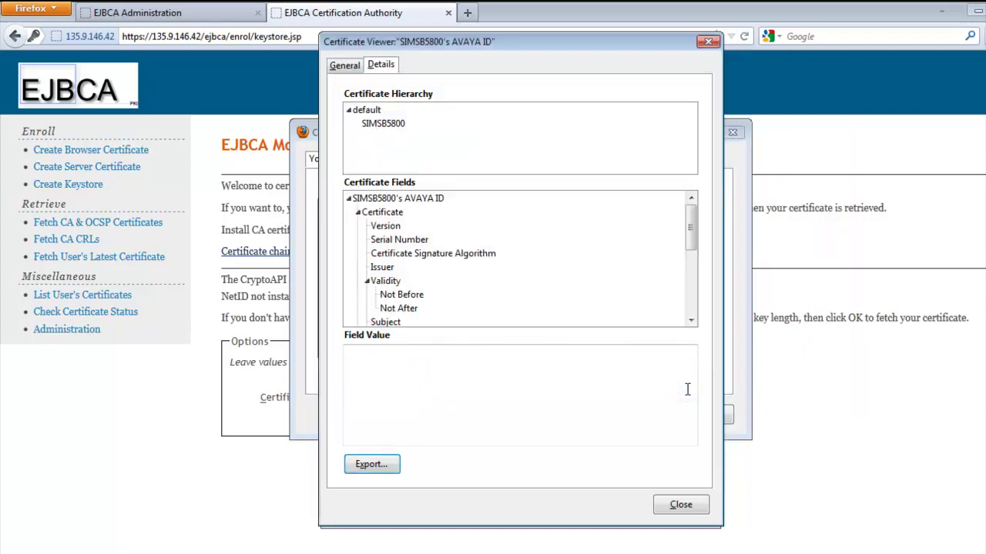
Close the Certificate Viewer, Certificate Manager and Firefox Options windows
click(665, 503)
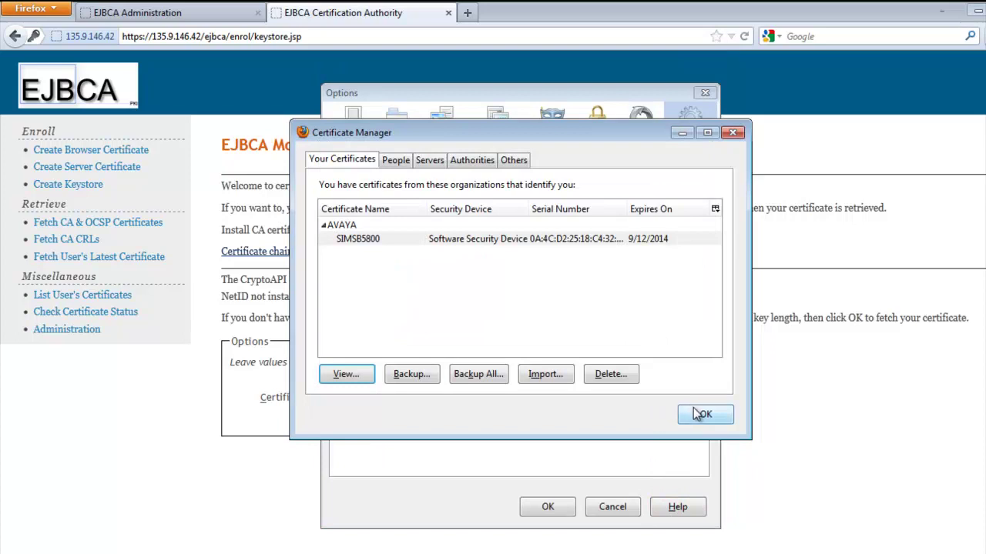
click(698, 414)
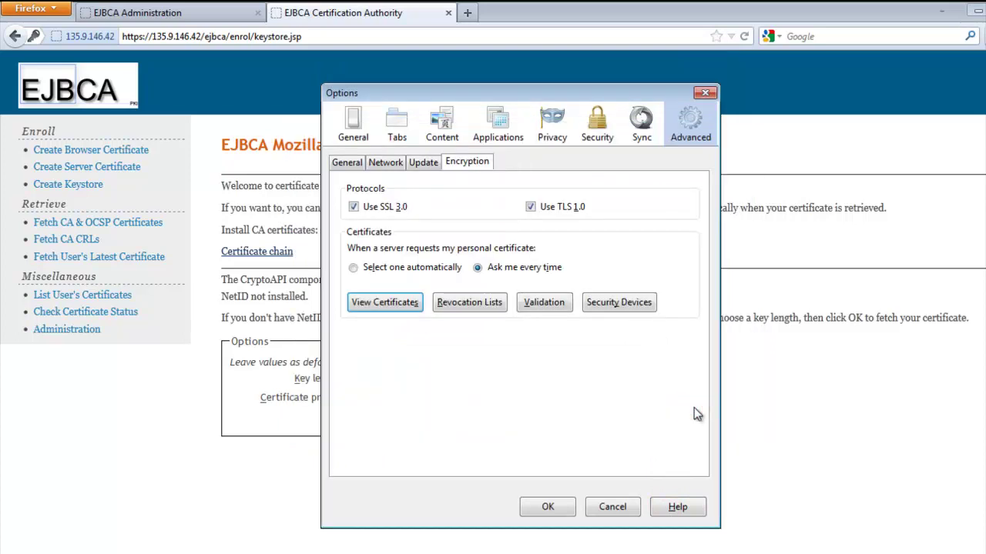
click(545, 506)
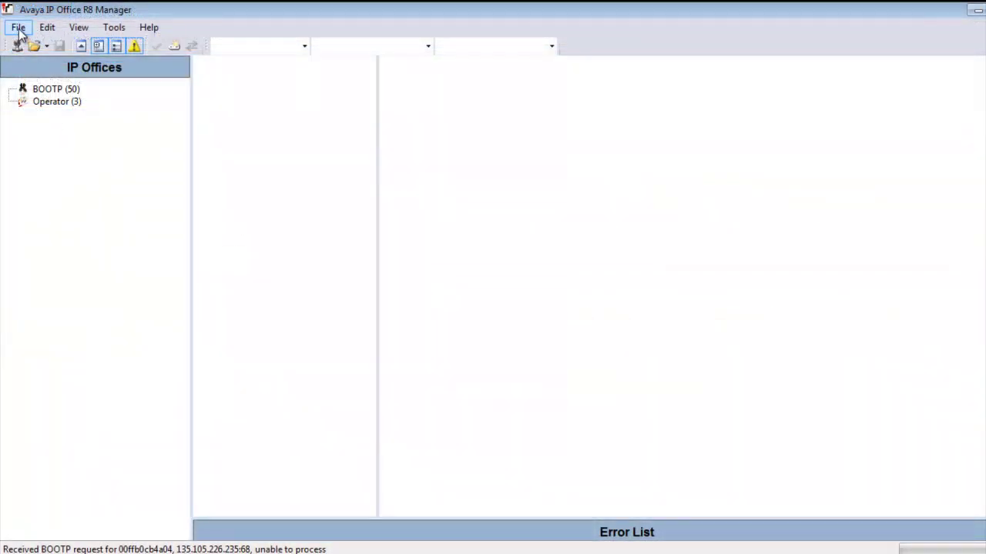
Open File > Advanced > Security Settings and select the SIMSB5800 system
click(19, 30)
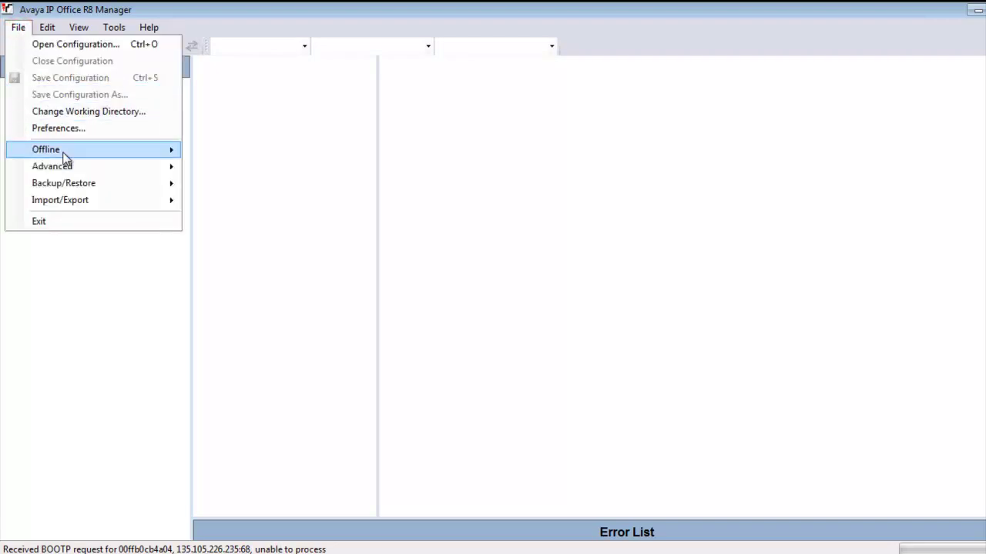
mouse_move(69, 171)
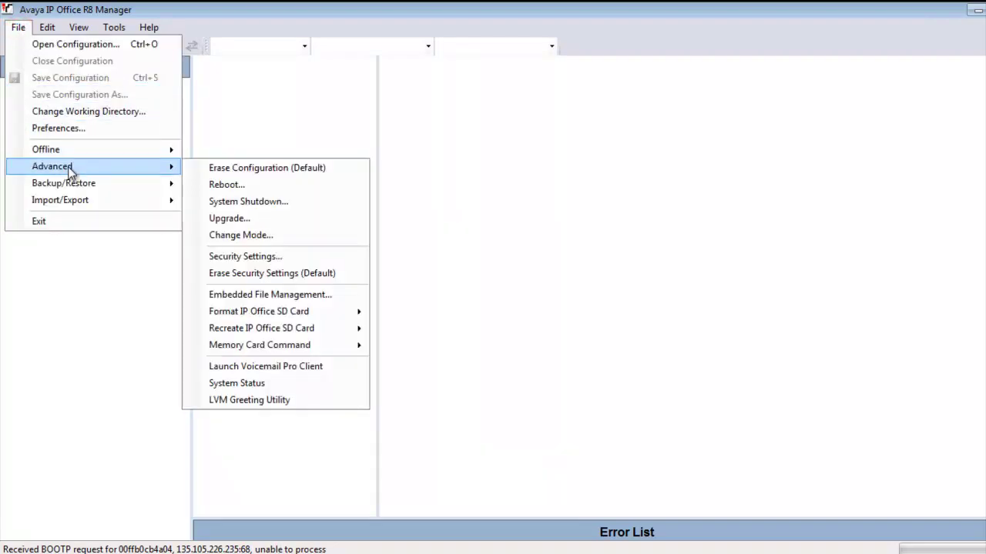
click(247, 258)
click(178, 137)
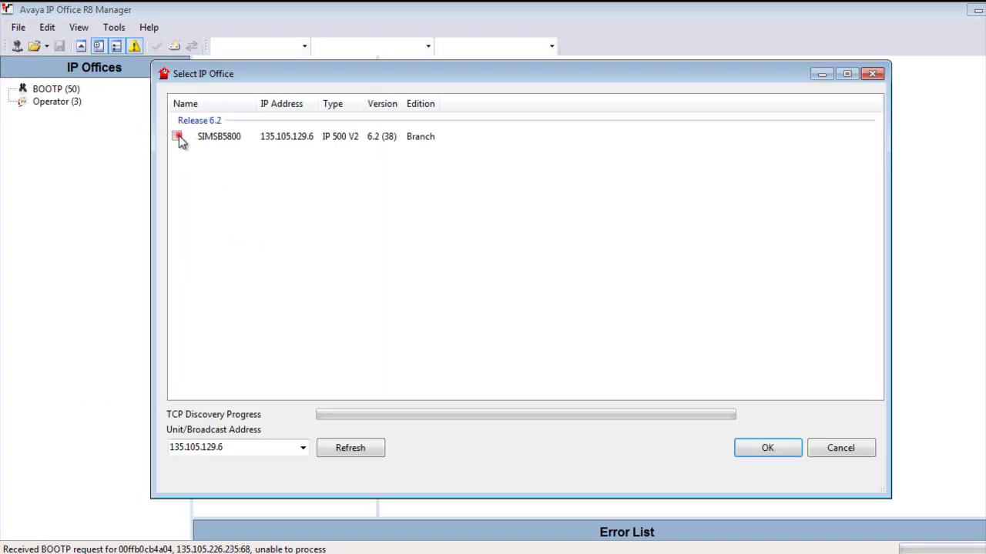
key(Return)
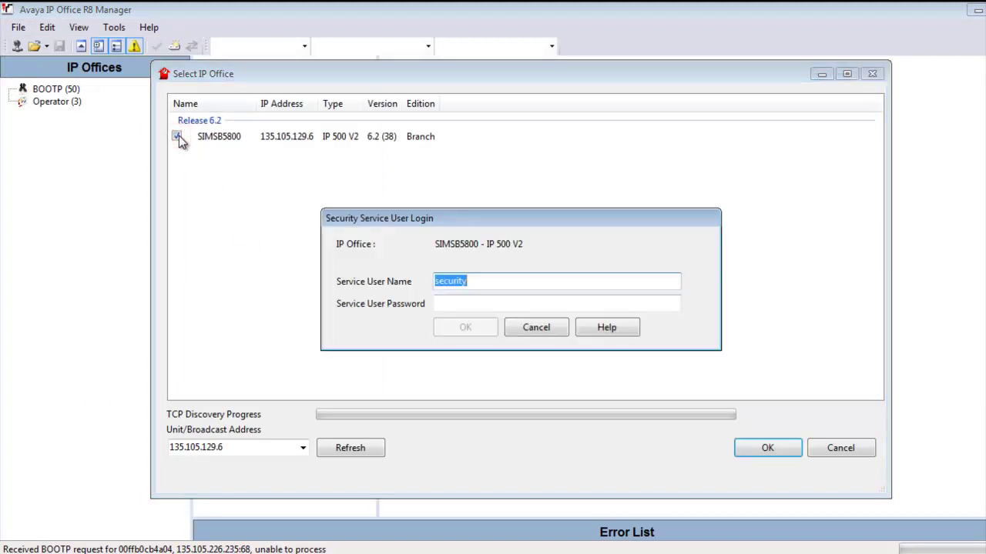
Log in with the security service user's password and dismiss the default-password warning
key(Tab)
key(ctrl+v)
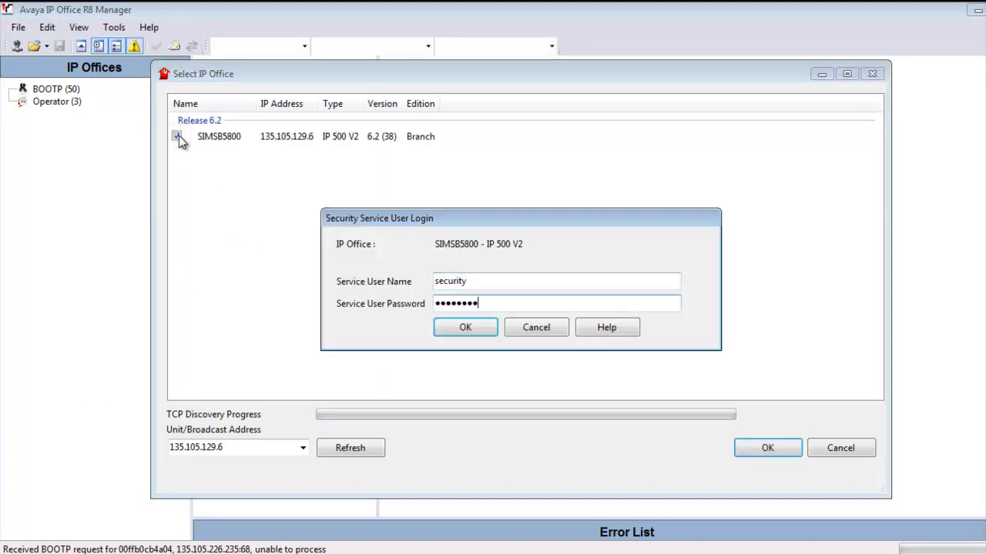
text(pwd)
key(Return)
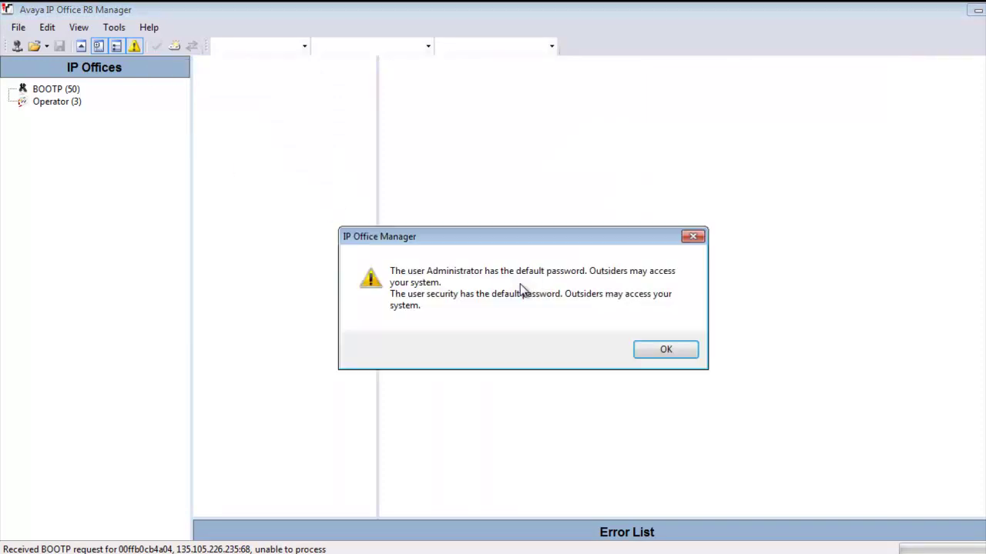
click(639, 351)
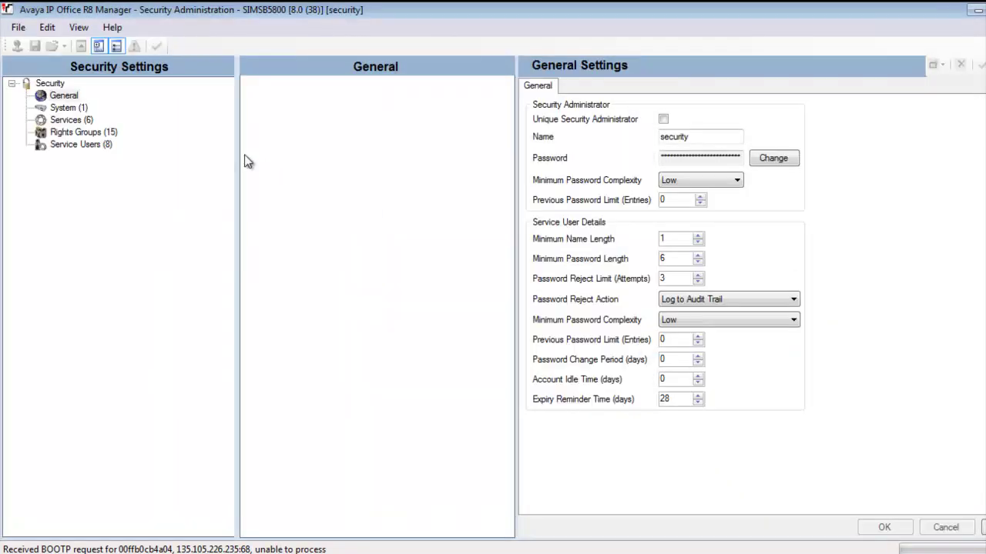
Delete the SIMSB5800 system's current identity certificate
click(73, 107)
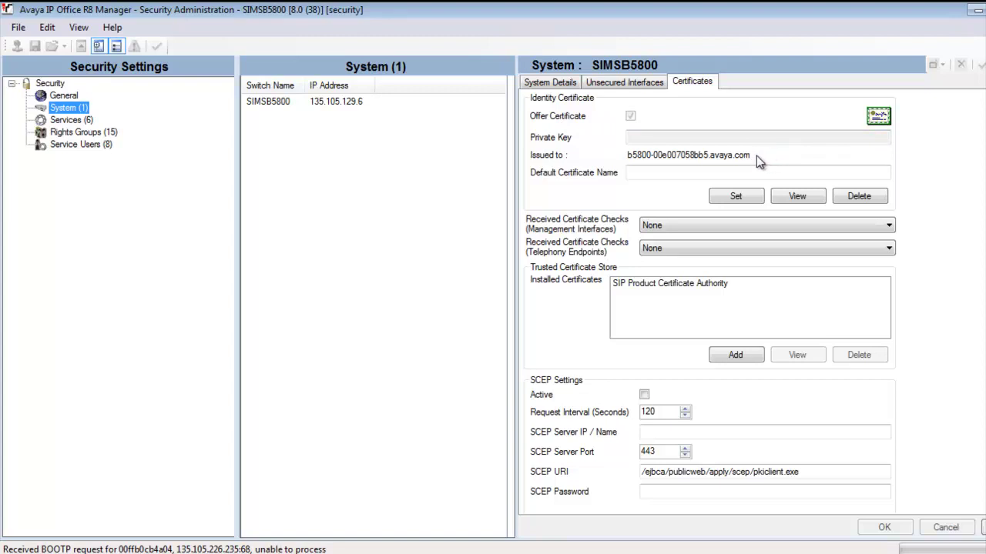
click(852, 197)
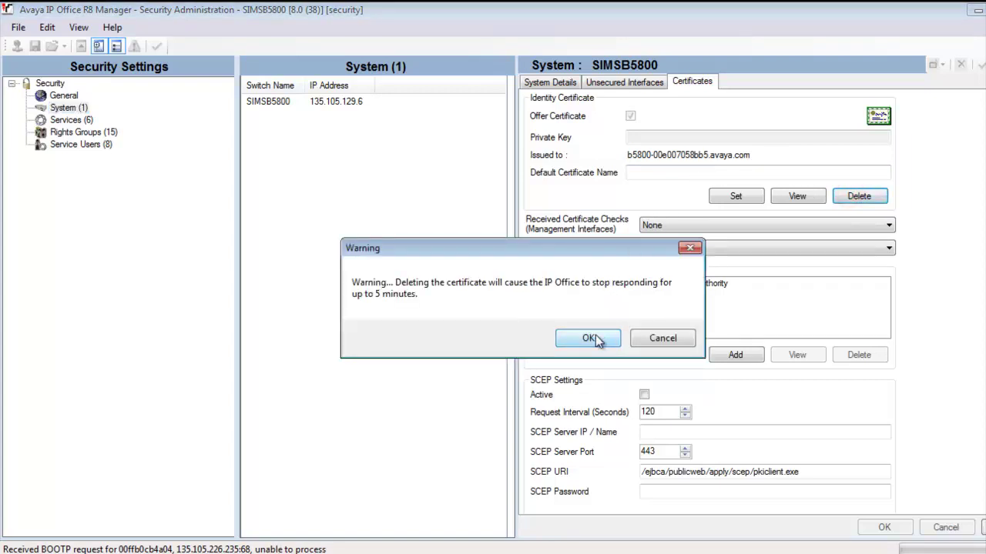
click(589, 338)
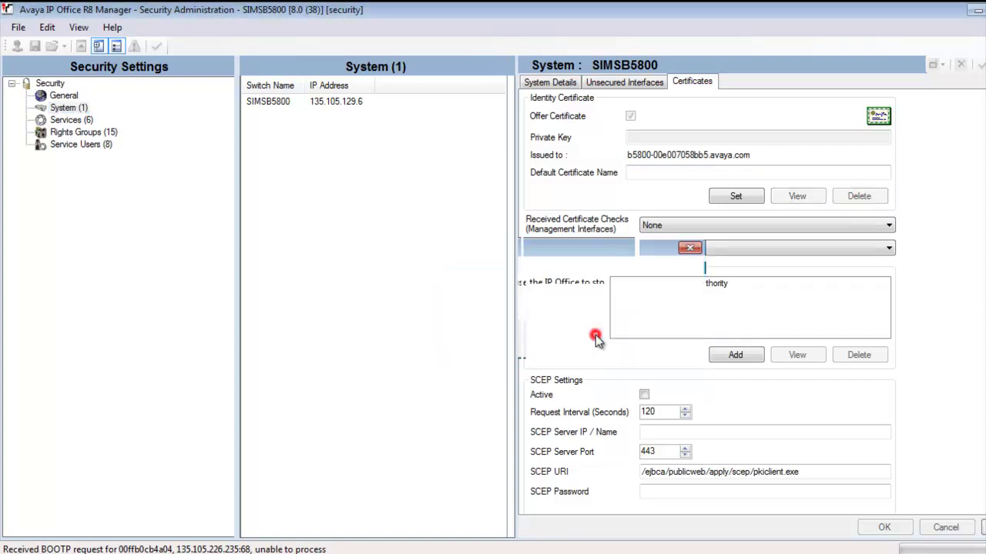
Enter SIMSB5800 as the Default Certificate Name
click(654, 174)
text(SIMS)
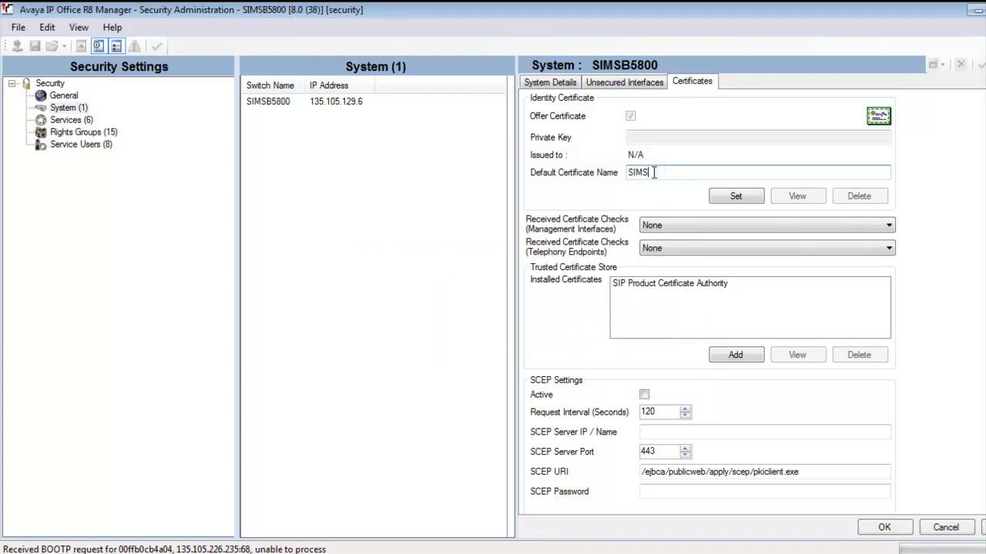
text(B5800)
click(650, 296)
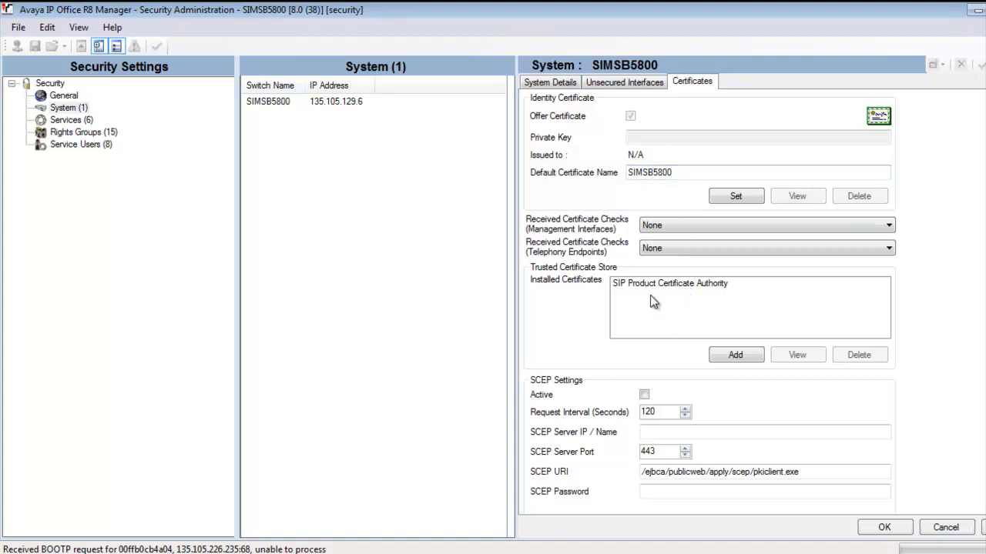
Set Management Interfaces certificate checks to Medium
click(666, 227)
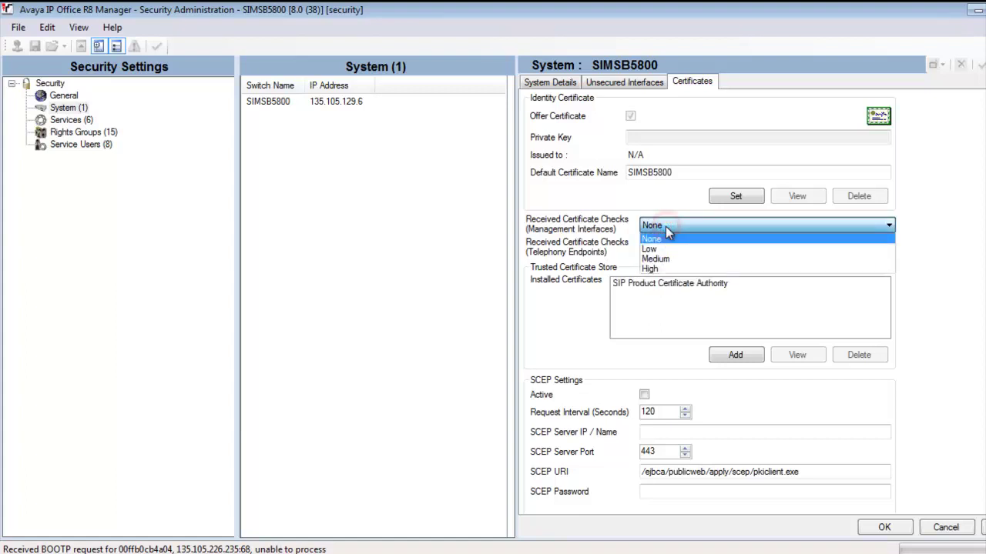
click(668, 258)
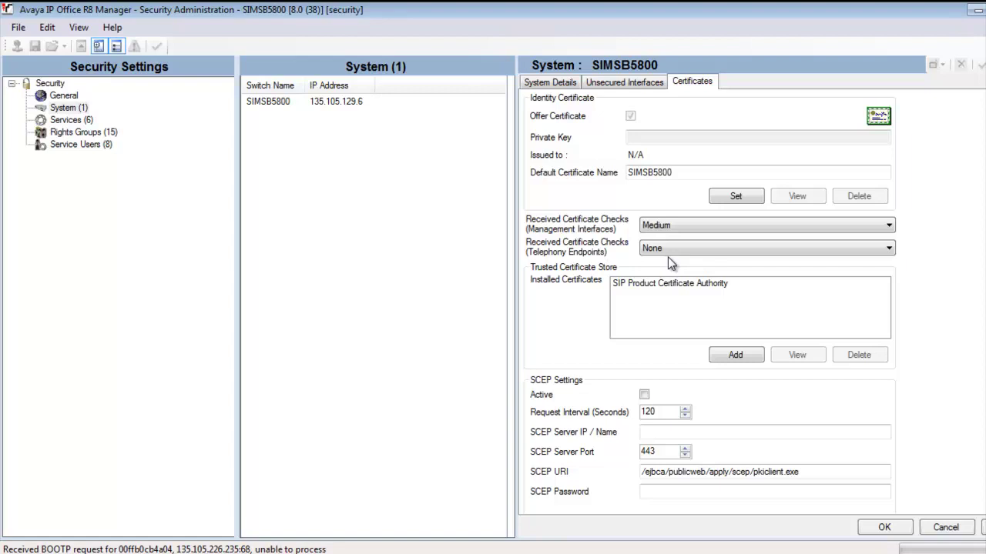
click(643, 296)
Import SIMSB5800.cer from Downloads into the Trusted Certificate Store
click(731, 355)
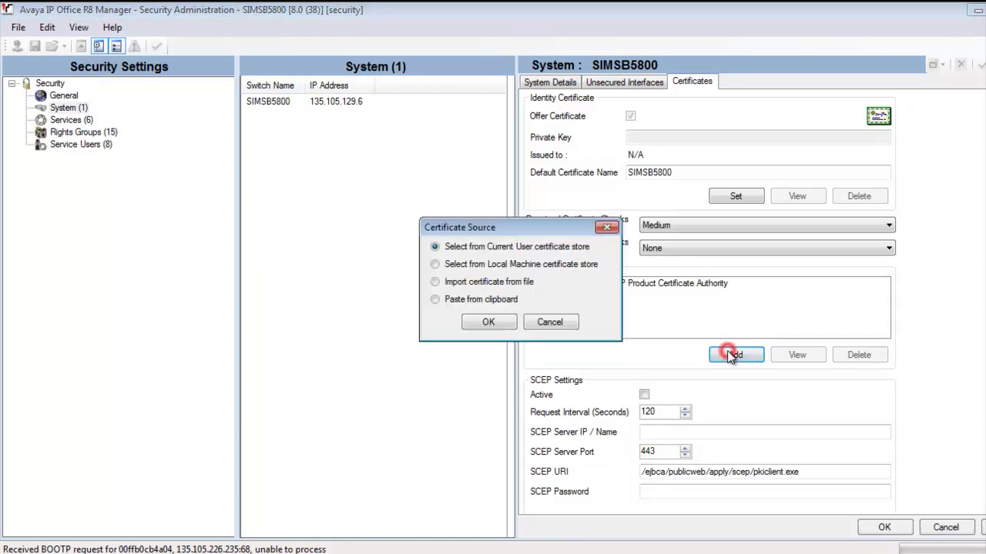
click(525, 282)
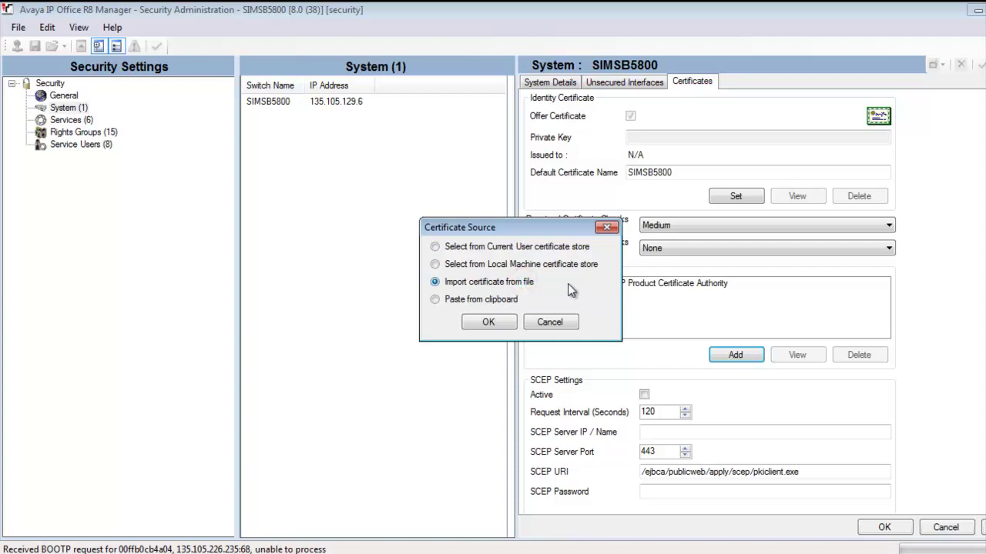
click(506, 322)
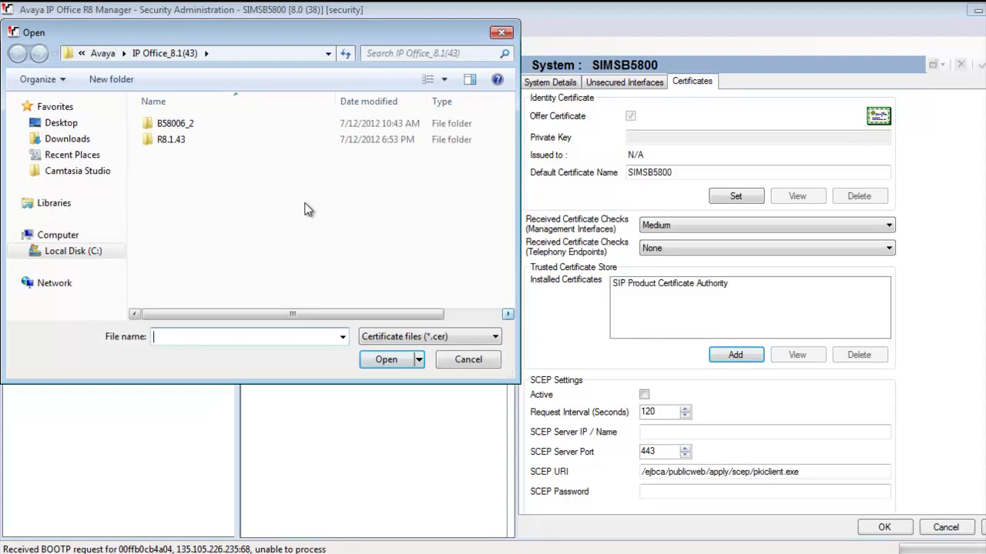
click(77, 139)
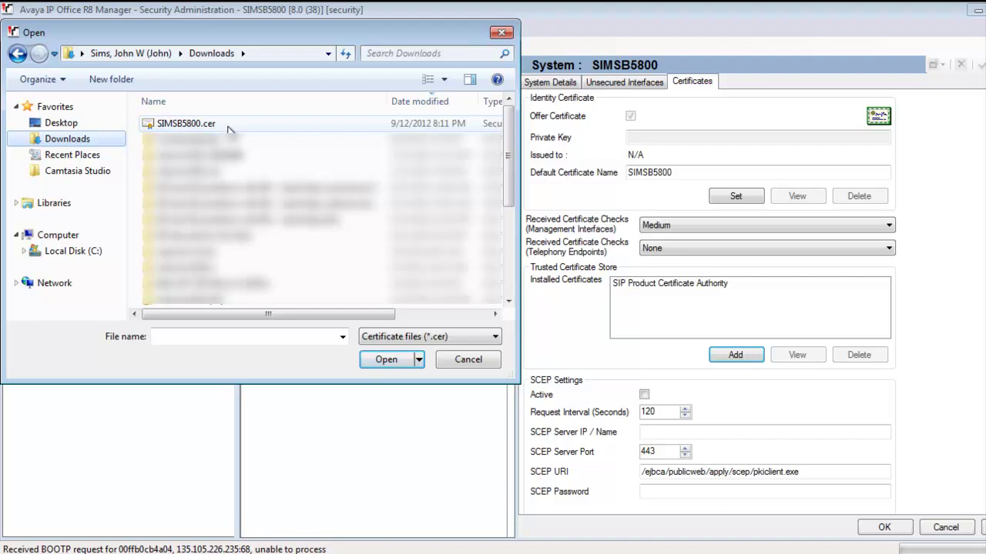
double_click(228, 127)
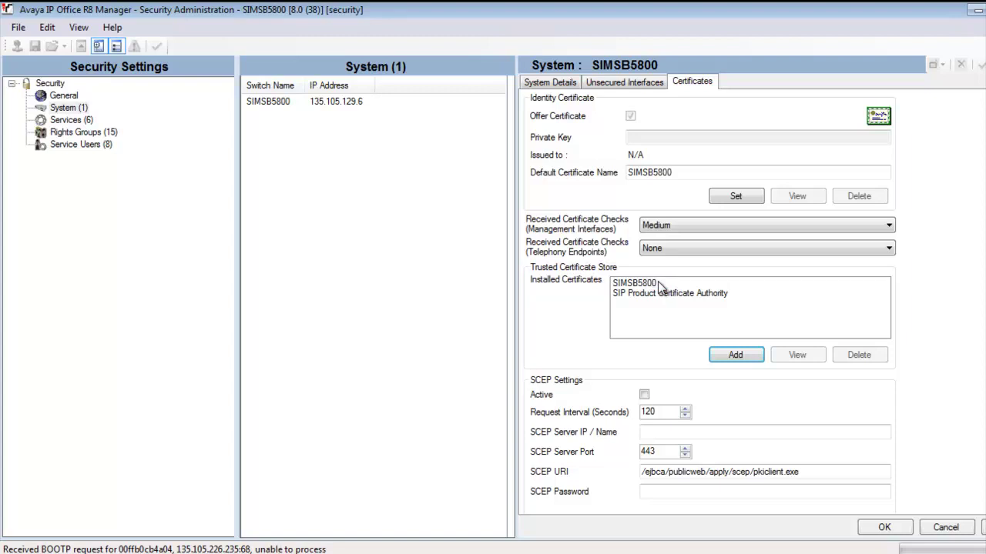
click(654, 283)
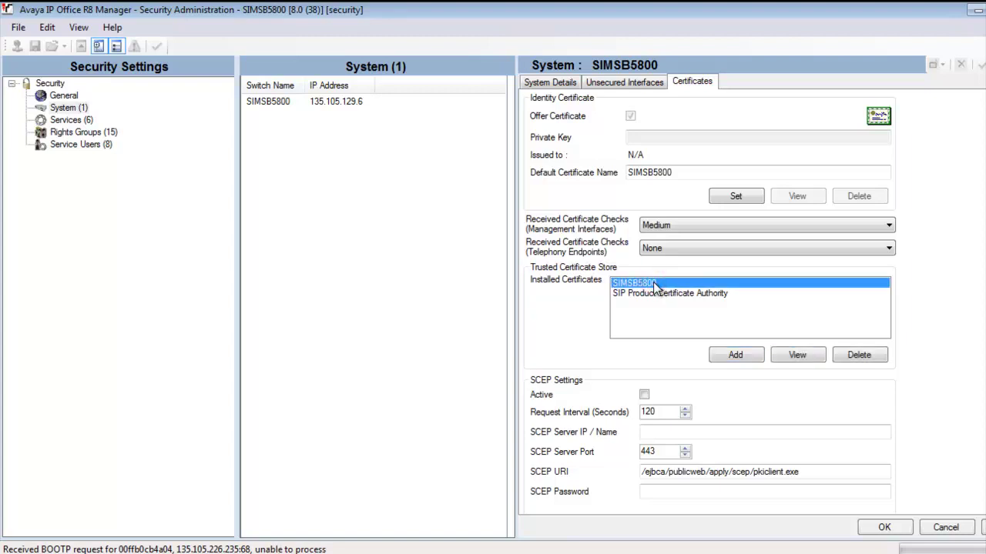
click(798, 359)
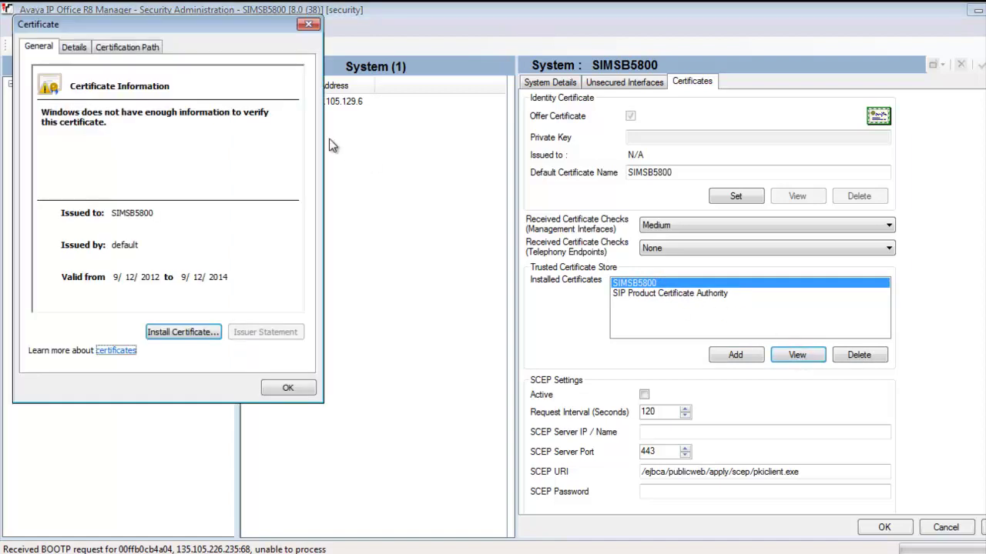
drag(185, 19, 468, 115)
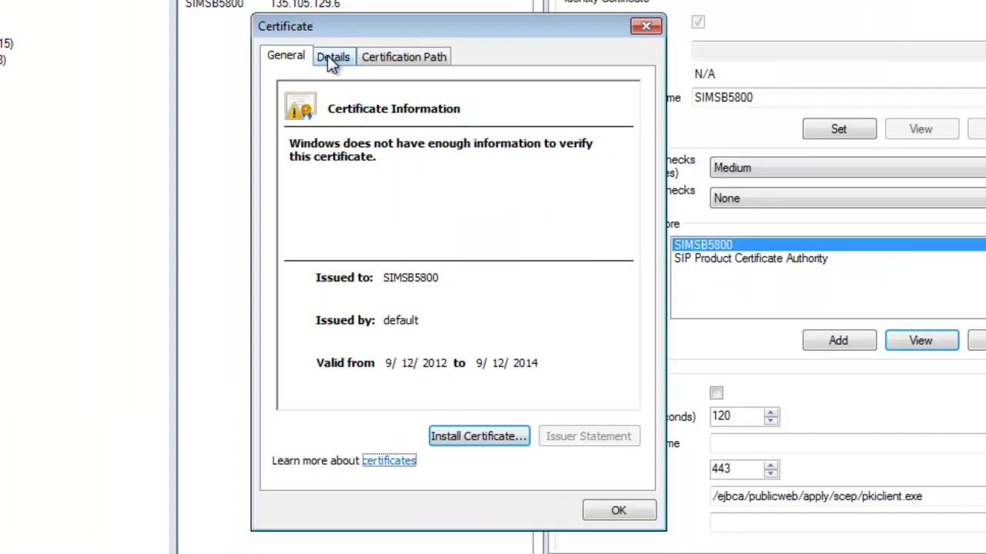
click(357, 142)
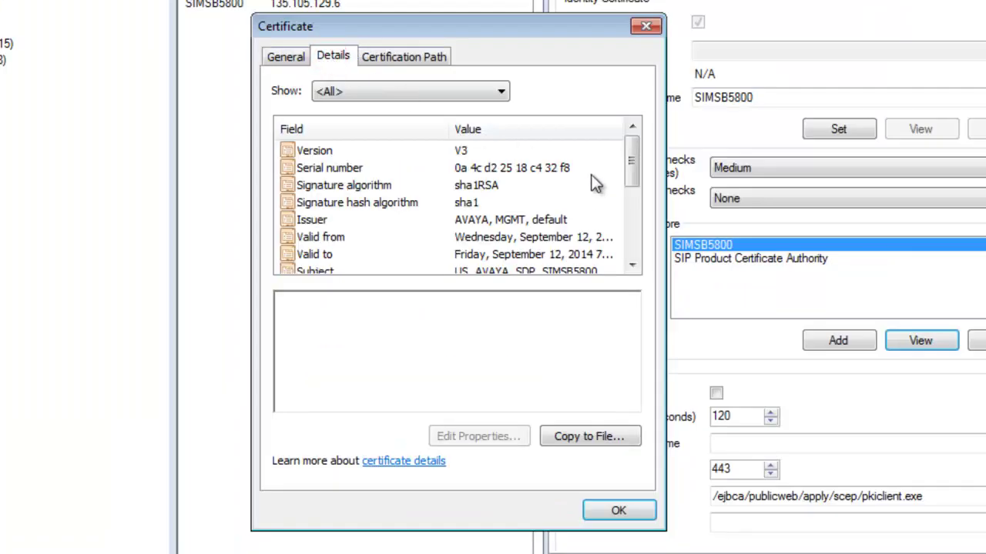
click(560, 221)
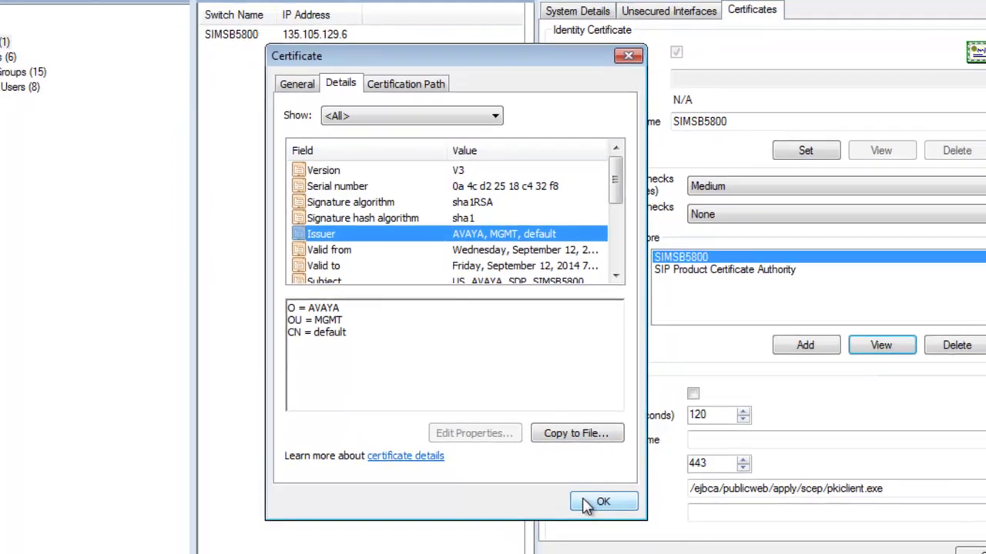
click(602, 514)
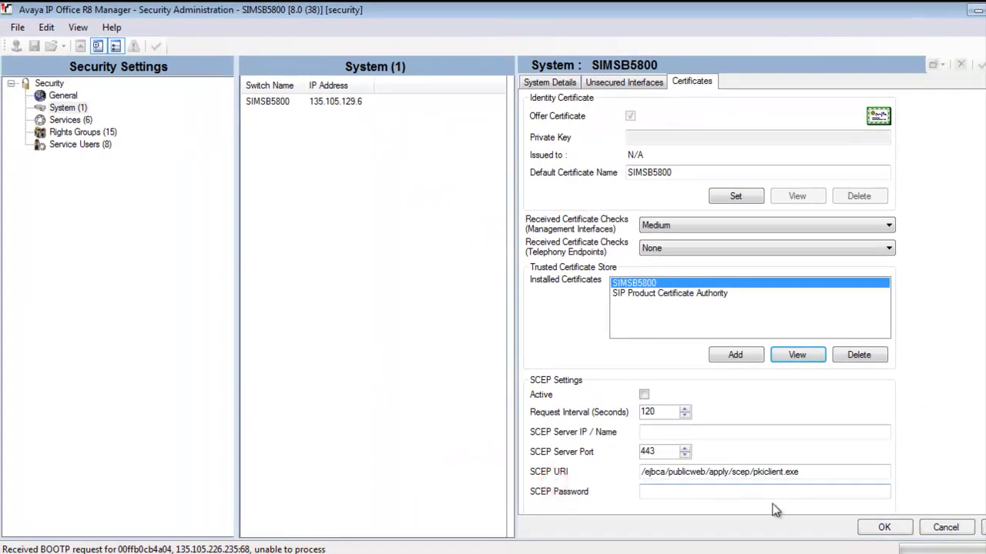
Accept the edited certificate settings and save the security configuration to SIMSB5800
click(865, 530)
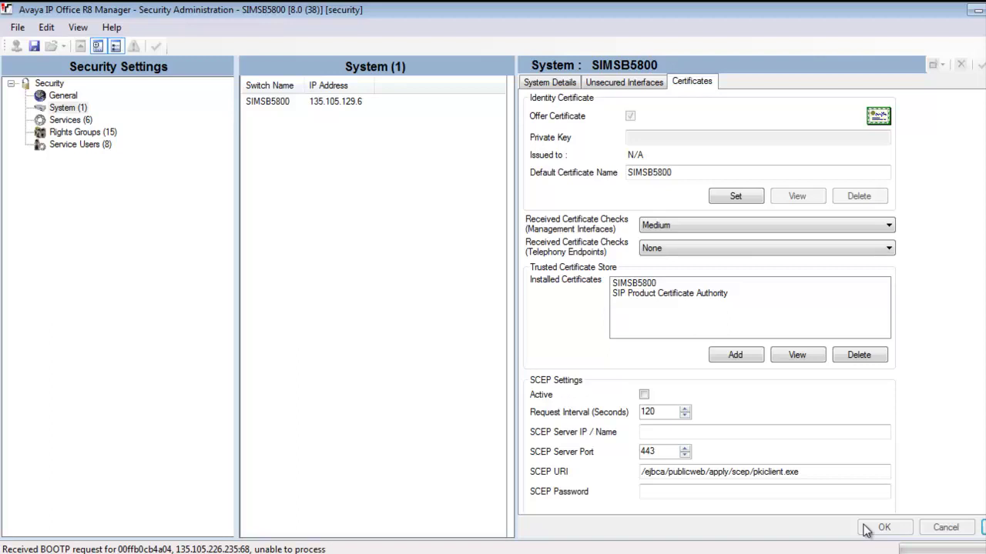
click(35, 46)
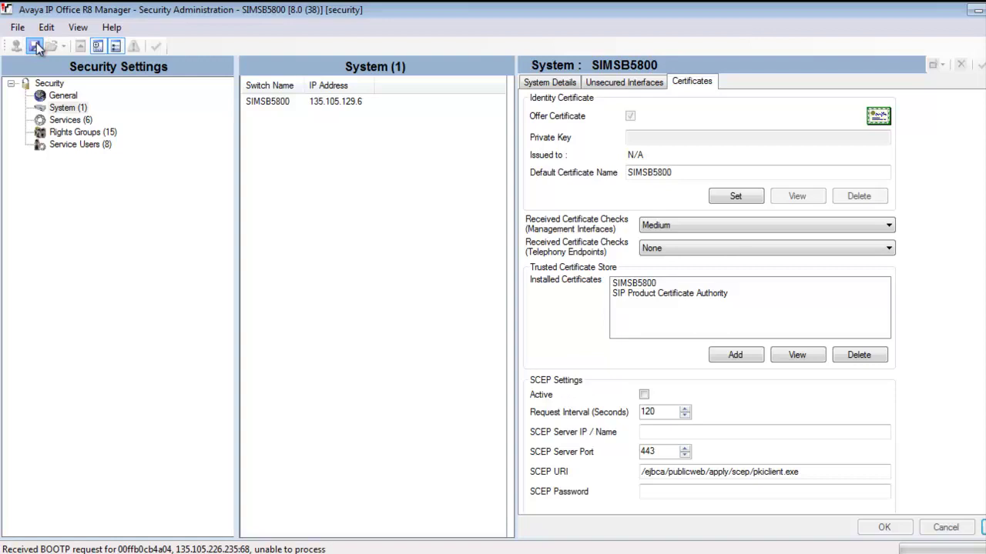